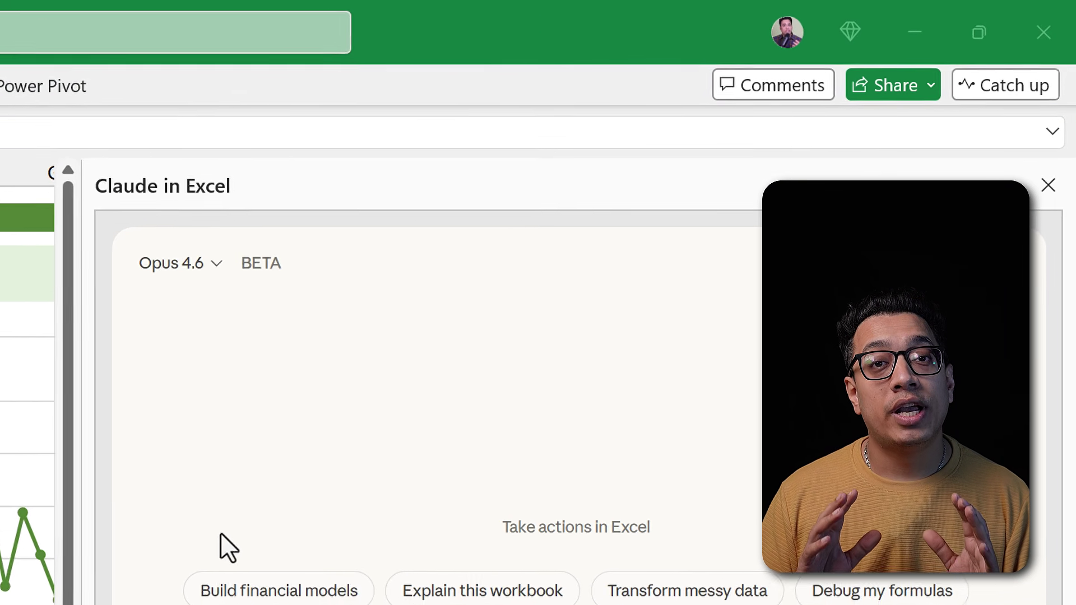
# Switch the Claude model to Opus 4.6
pyautogui.click(595, 146)
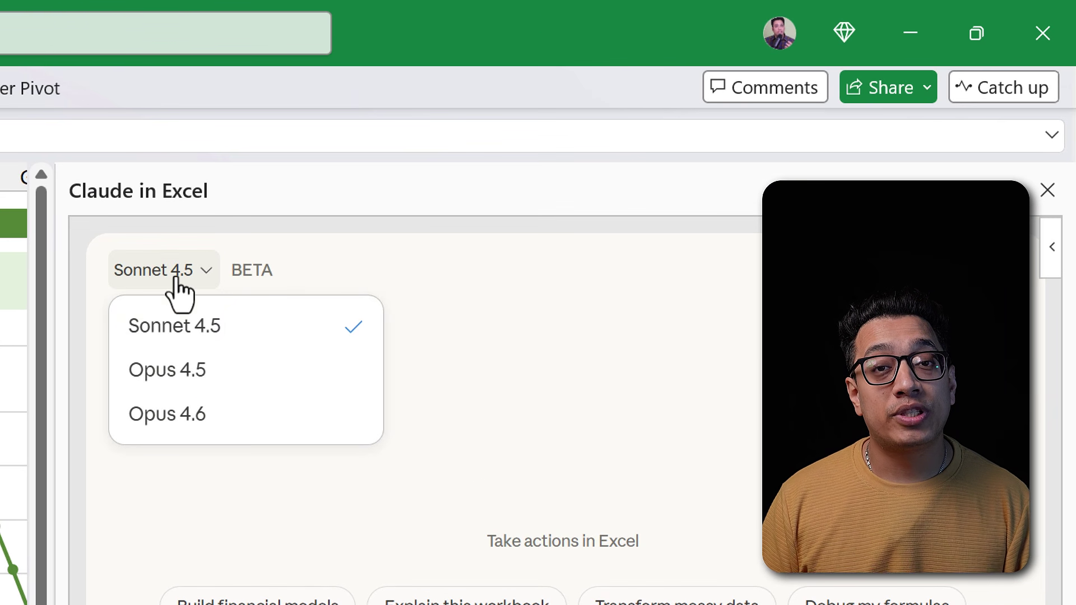
pyautogui.click(213, 419)
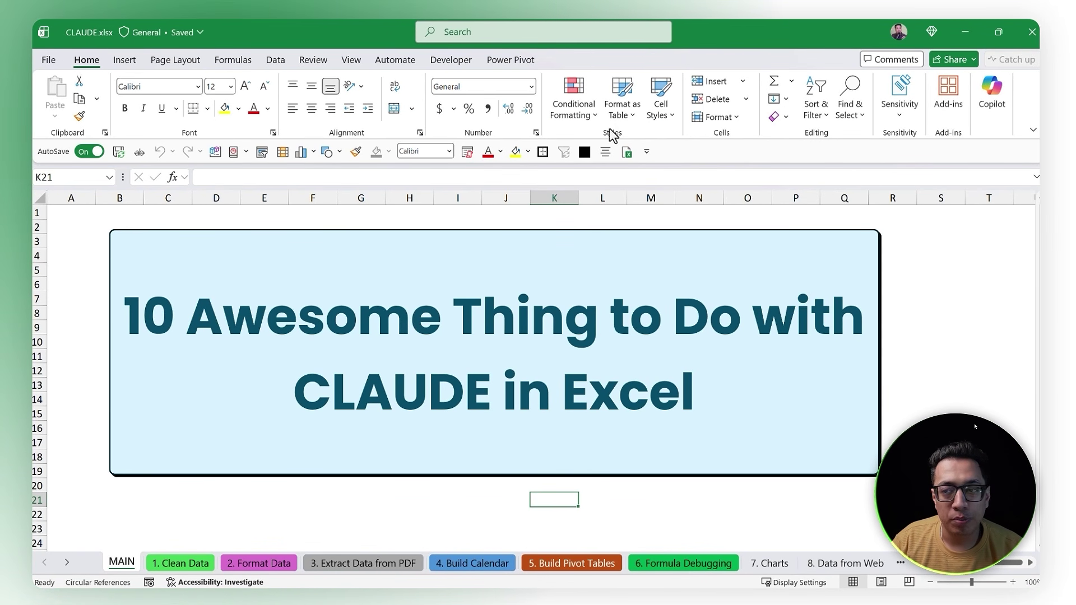
# Search the add-ins for "claude" and add Claude by Anthropic in Excel to the workbook
pyautogui.click(948, 95)
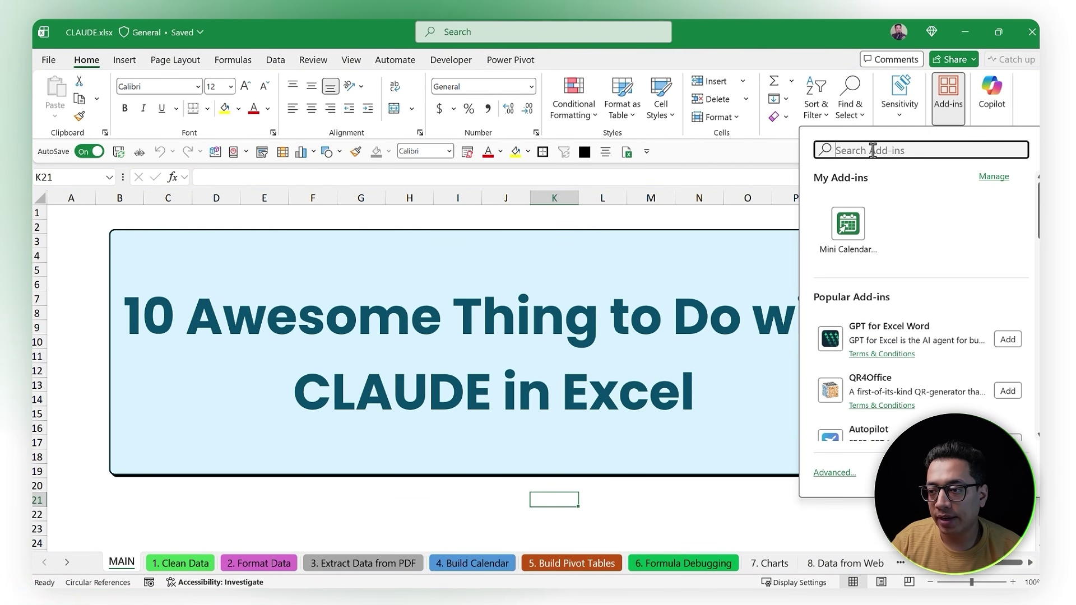
pyautogui.write('claude')
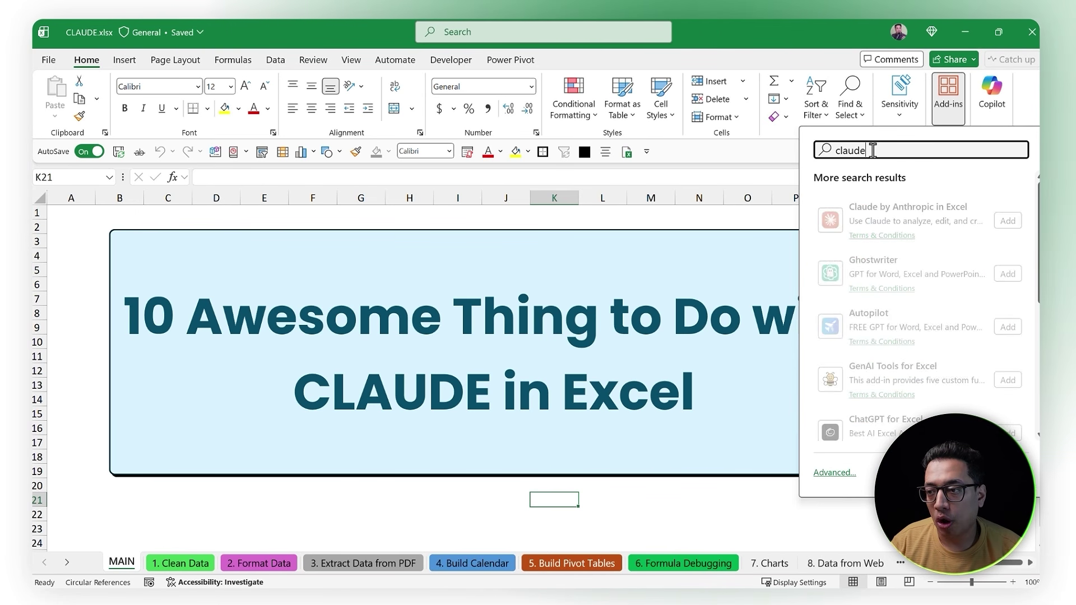
pyautogui.click(1008, 223)
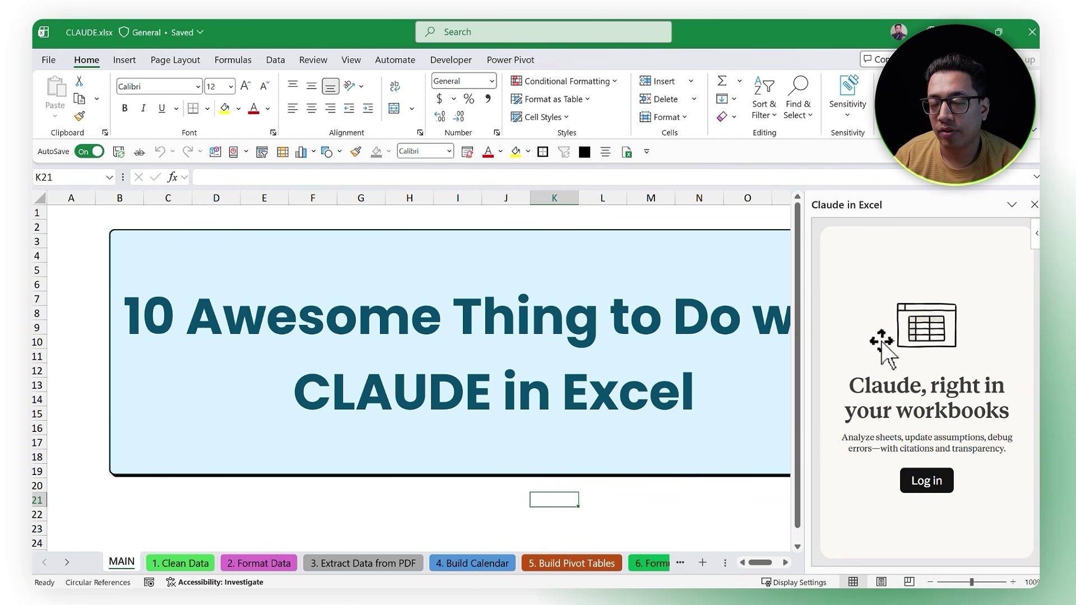
# Widen the Claude in Excel pane and start the login
pyautogui.moveTo(805, 389); pyautogui.dragTo(686, 410)
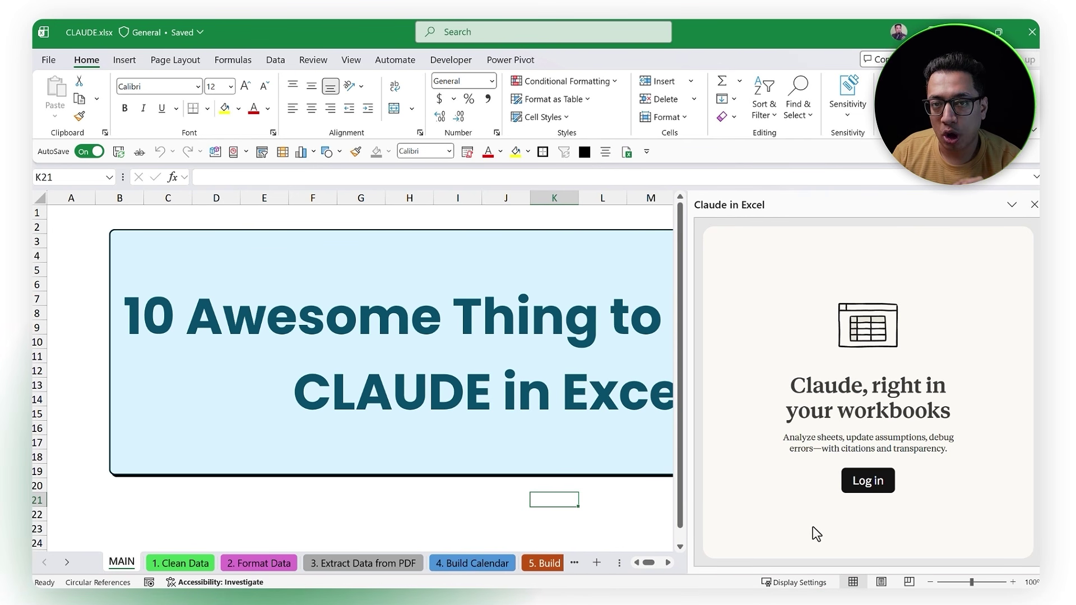
pyautogui.click(874, 482)
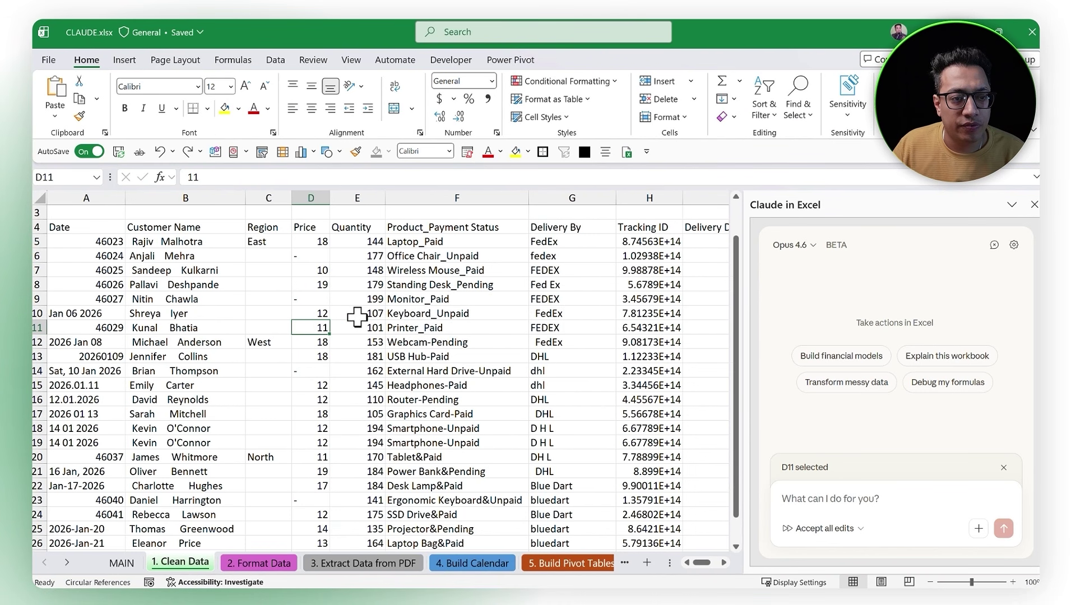
# From cell A4, have Claude clean dates, names, regions, prices, product/payment split, delivery names, tracking IDs and duplicates, add delivery days, and apply table "Order Data"
pyautogui.press('Left')
pyautogui.press('Left')
pyautogui.press('Left')
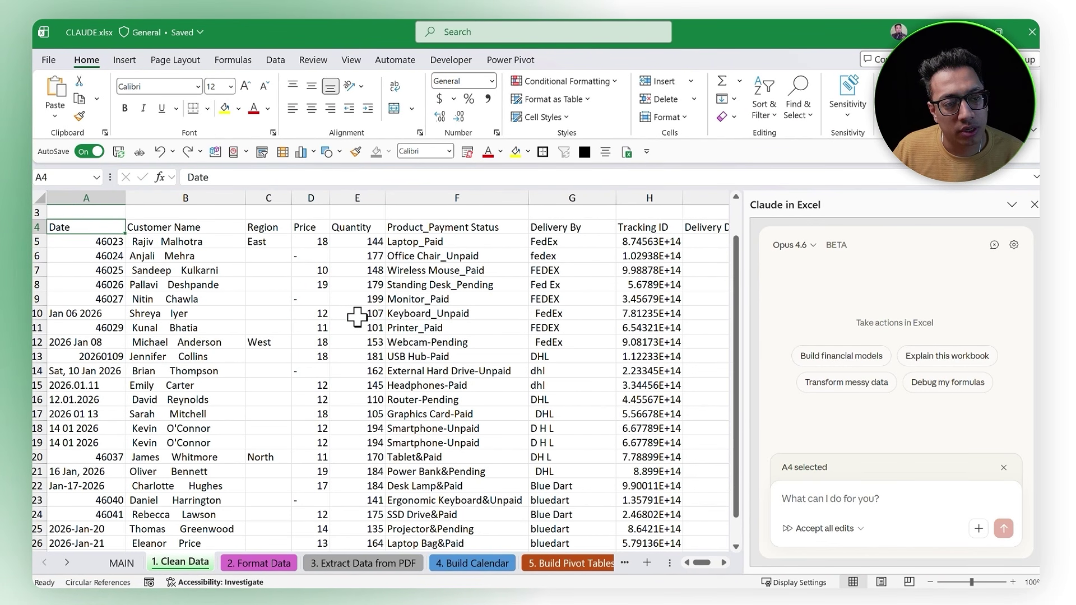
pyautogui.press('Up')
pyautogui.press('Up')
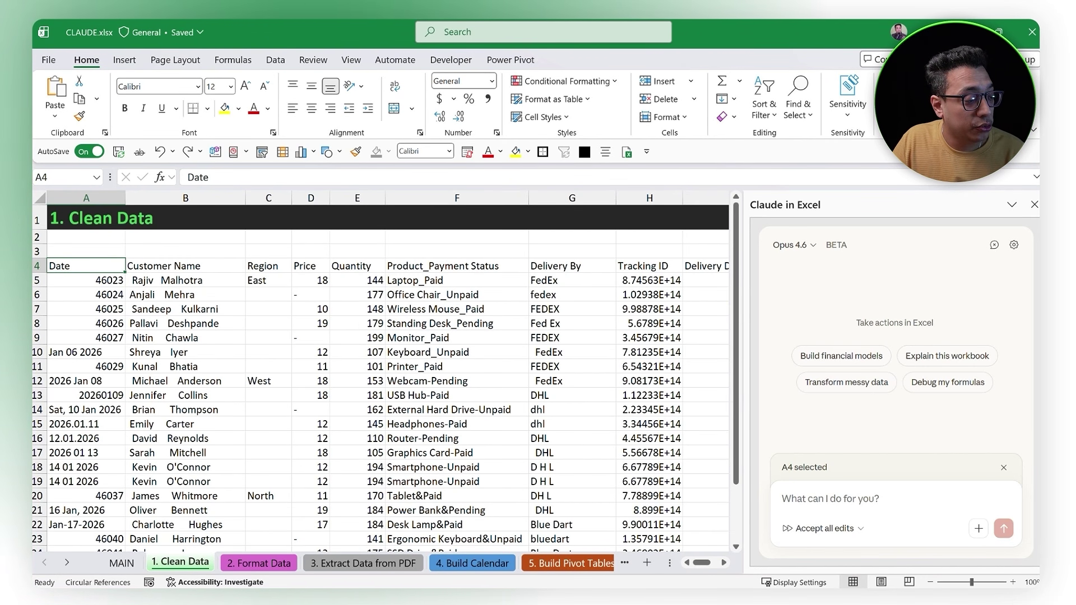
pyautogui.hotkey('alt', 'Tab')
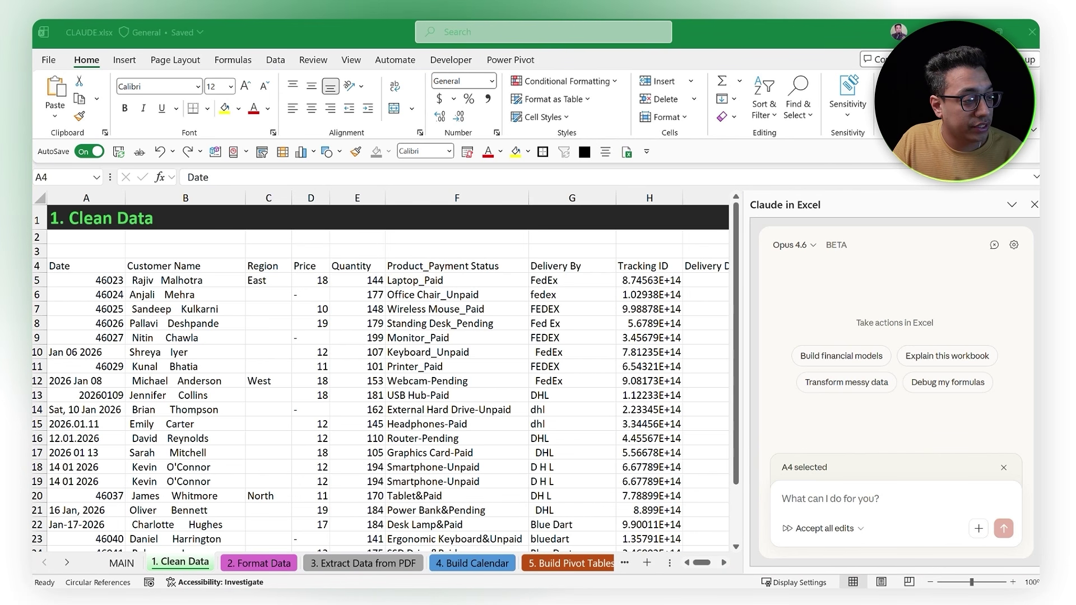
pyautogui.click(806, 502)
pyautogui.write('Clean this data using the following instructions Reformat Dates Clean Customer Names Fill Region Cells From Above. Remove Hyphen from Price Column Split Product and Payment Status Streamline Delivery By Format Tracking ID to Special Number Format so that I can read them. Add a New Column Calculating Days for Delivery Remove Duplicates Apply Excel Table with the name "Order Data".')
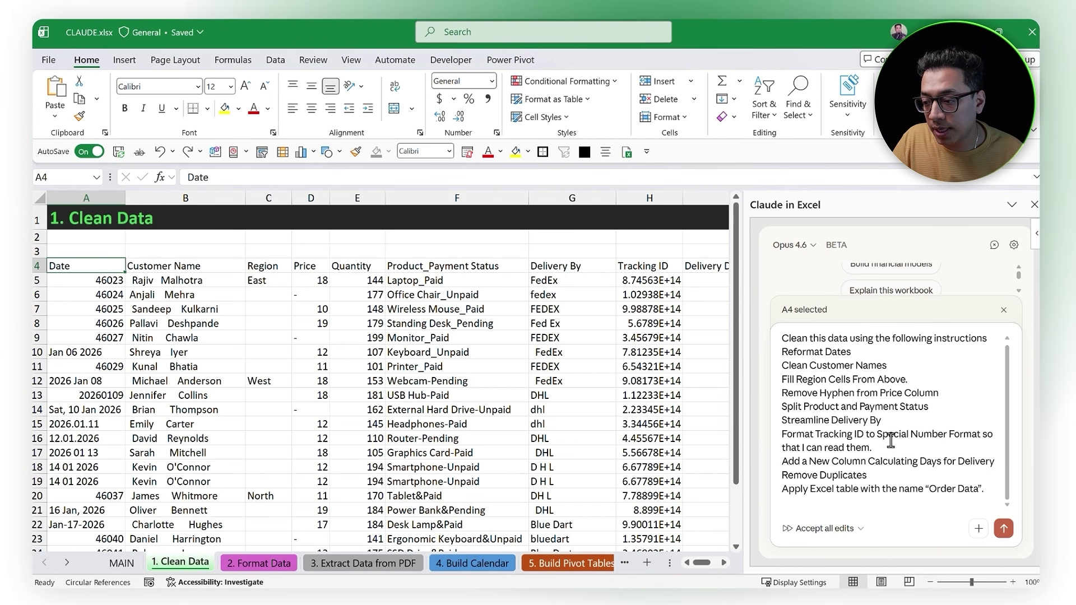
pyautogui.scroll(1, 888, 437)
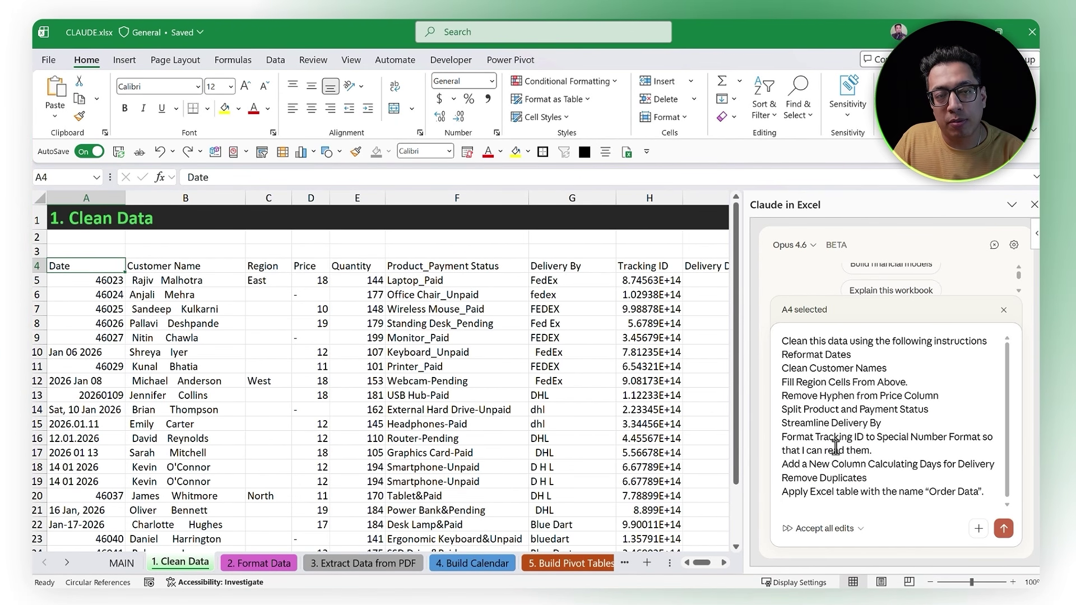
pyautogui.click(1004, 528)
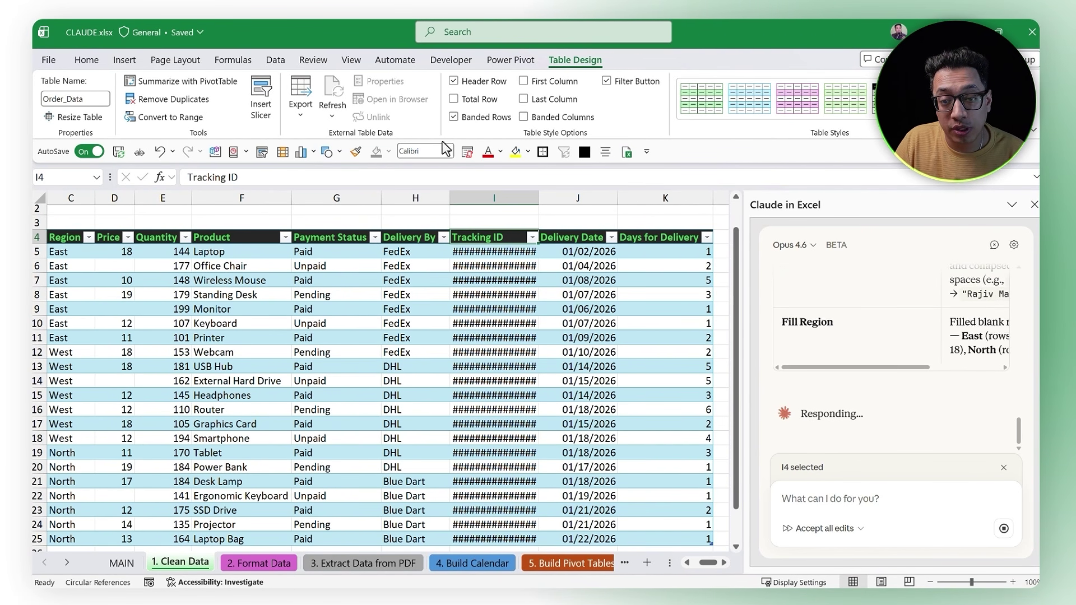
# Autofit the Tracking ID column so the full numbers fit
pyautogui.doubleClick(539, 195)
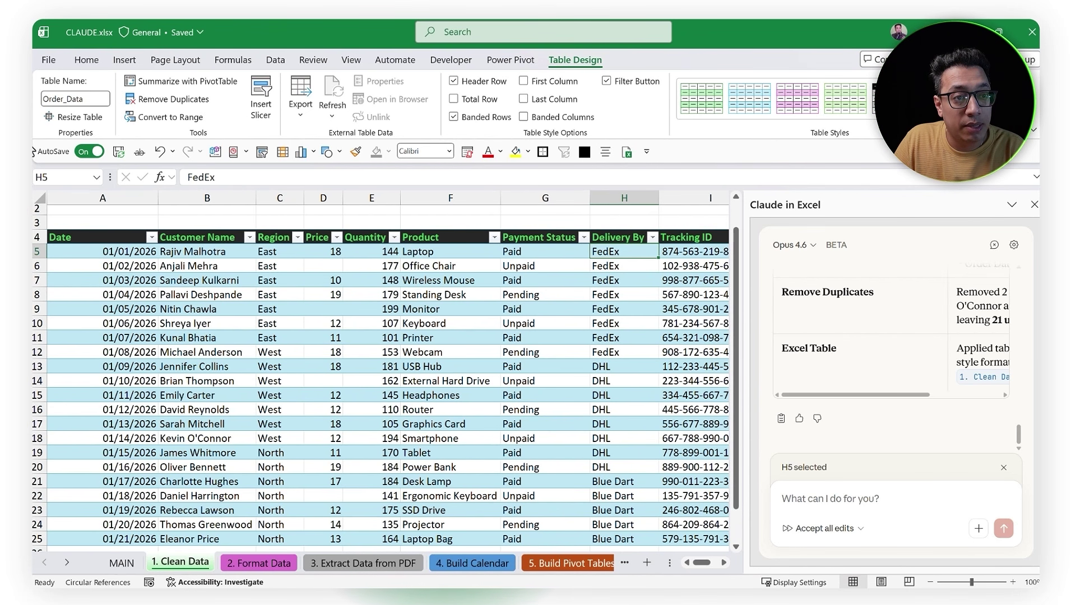
# Review the cleaned order table across all its columns and down to the last row
pyautogui.click(477, 374)
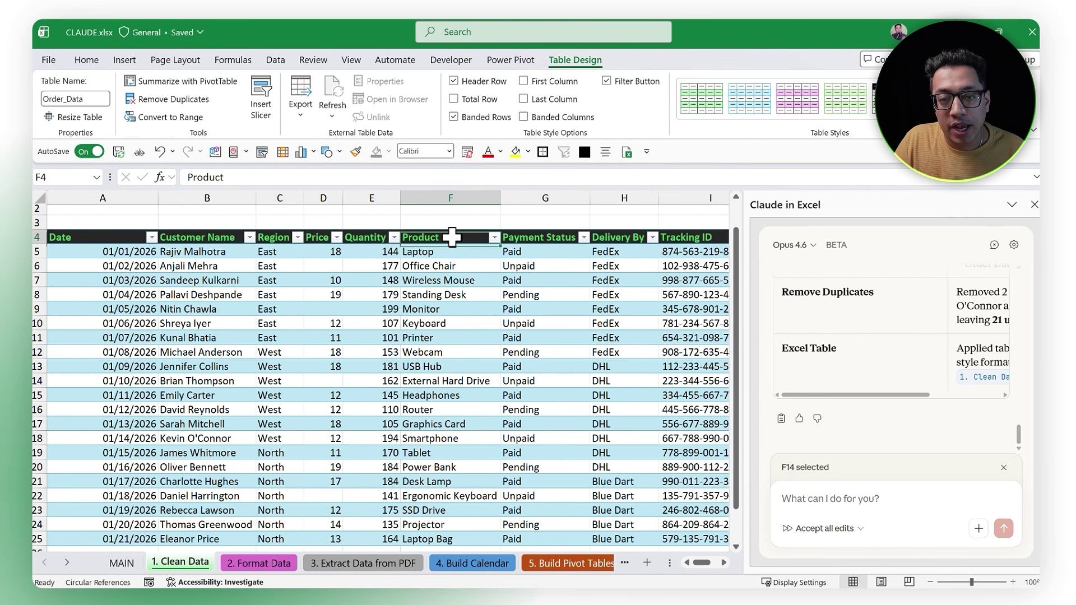
pyautogui.hotkey('ctrl', 'Left')
pyautogui.scroll(1, 447, 336)
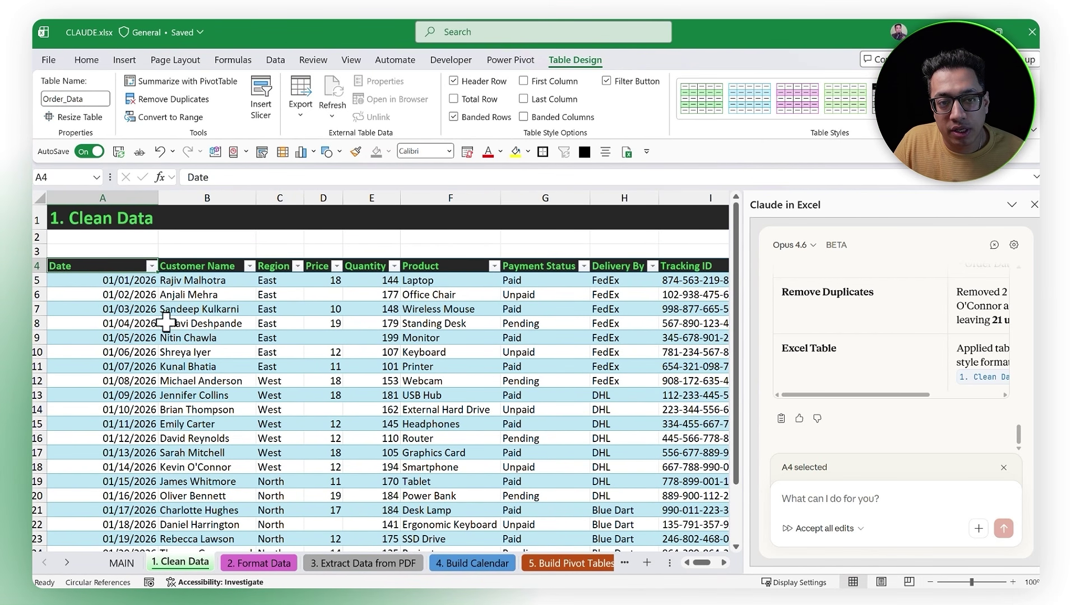
pyautogui.hotkey('ctrl', 'shift', 'End')
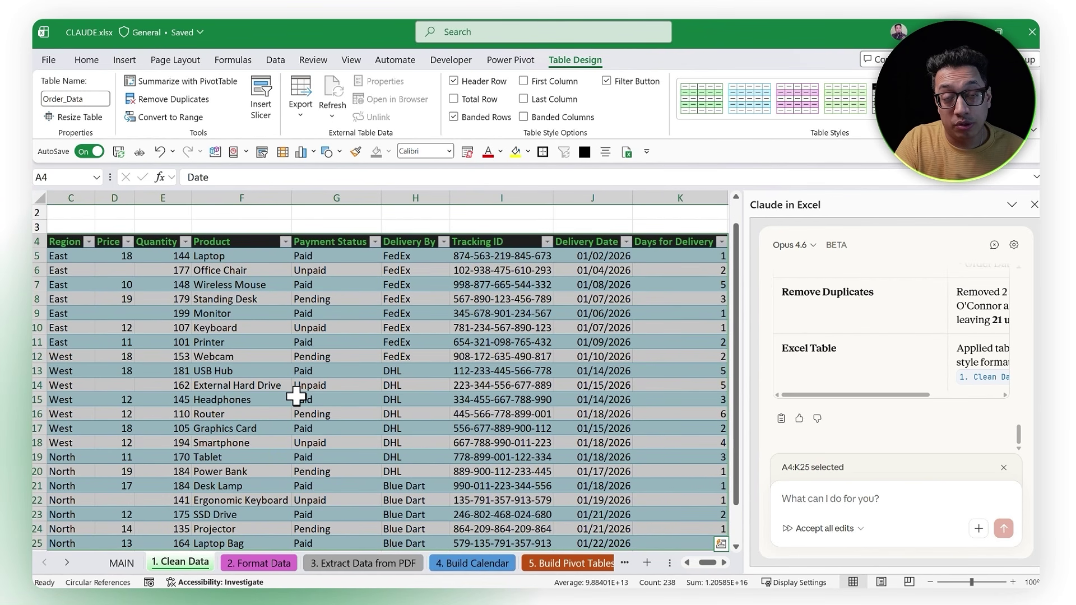
pyautogui.scroll(-1, 377, 451)
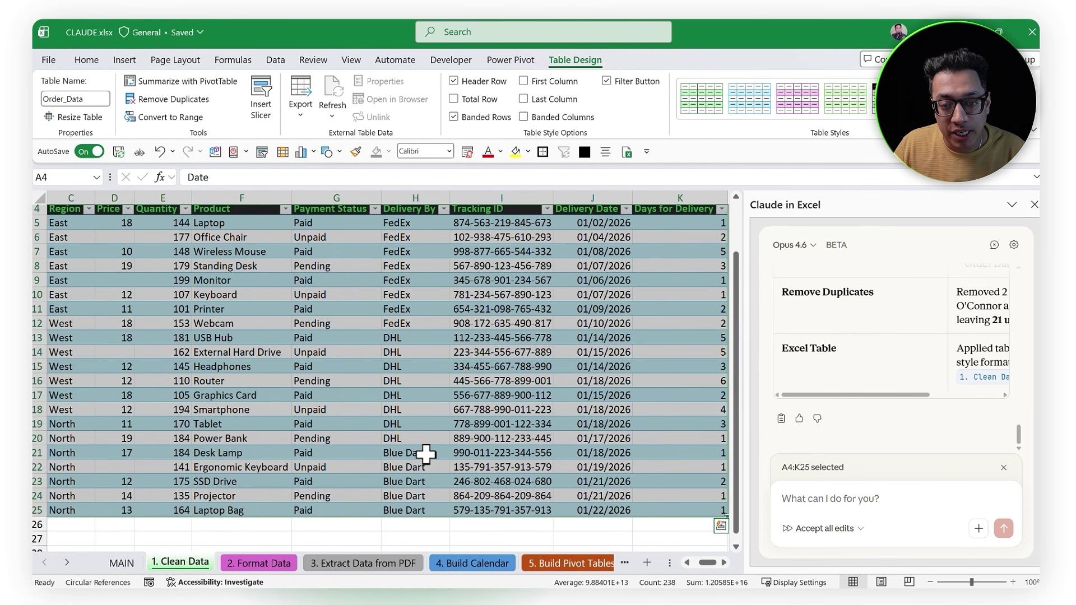
pyautogui.scroll(1, 444, 430)
pyautogui.scroll(-1, 444, 430)
pyautogui.scroll(1, 471, 429)
pyautogui.click(498, 424)
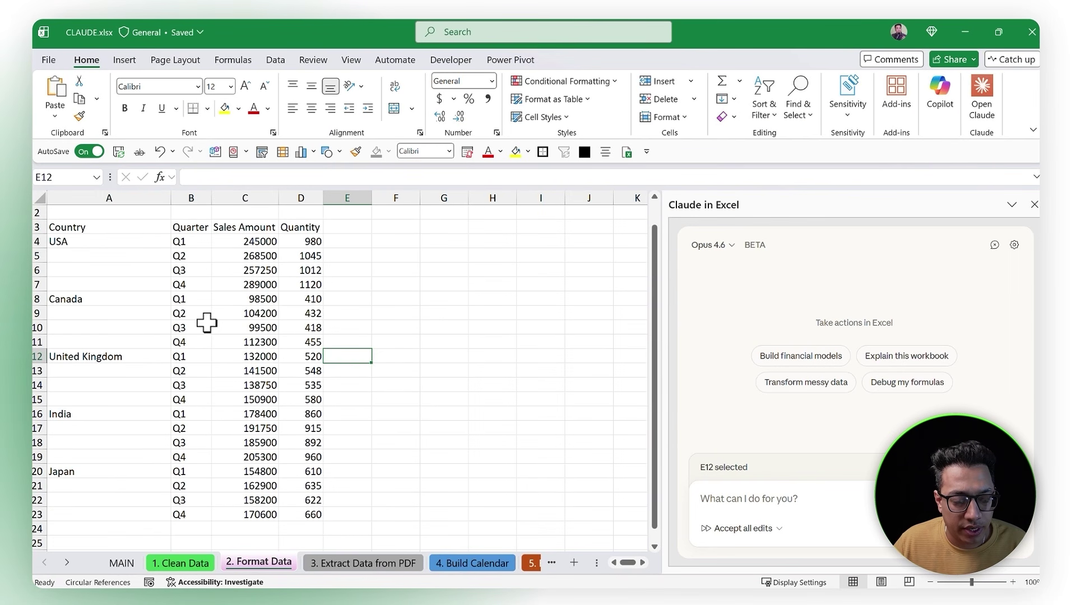
# Have Claude format A3:D23, filling blank cells from above and adding subtotals, a grand total, a border and a color scheme
pyautogui.click(303, 512)
pyautogui.moveTo(302, 512); pyautogui.dragTo(89, 229)
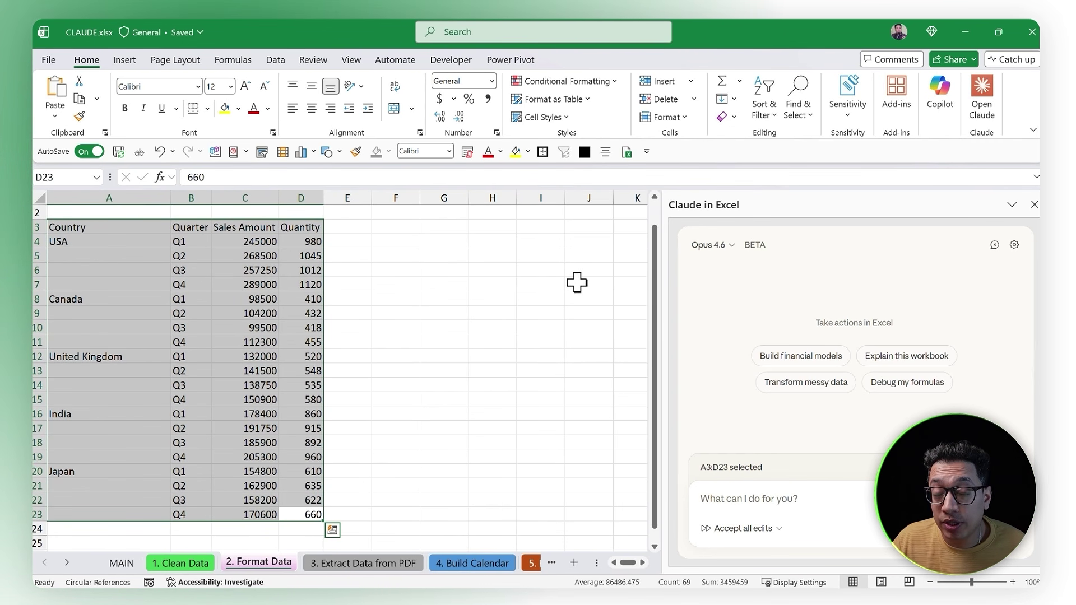
pyautogui.click(883, 494)
pyautogui.write('Format this table. Fill the blank cells with the values from above. Add subtotals and grand total. Also add a border and color scheme.')
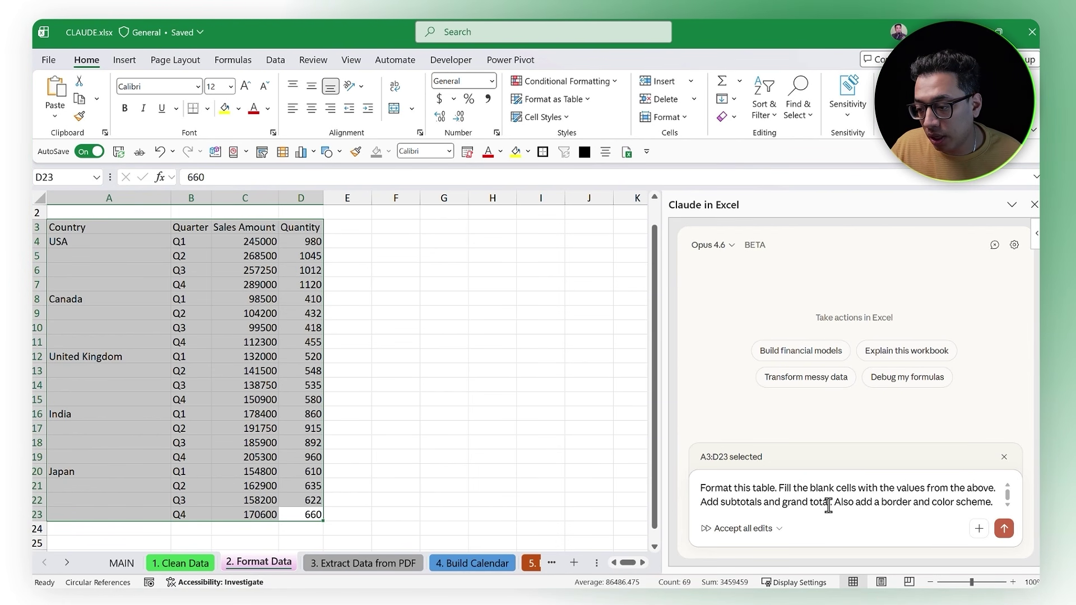
pyautogui.hotkey('ctrl', 'a')
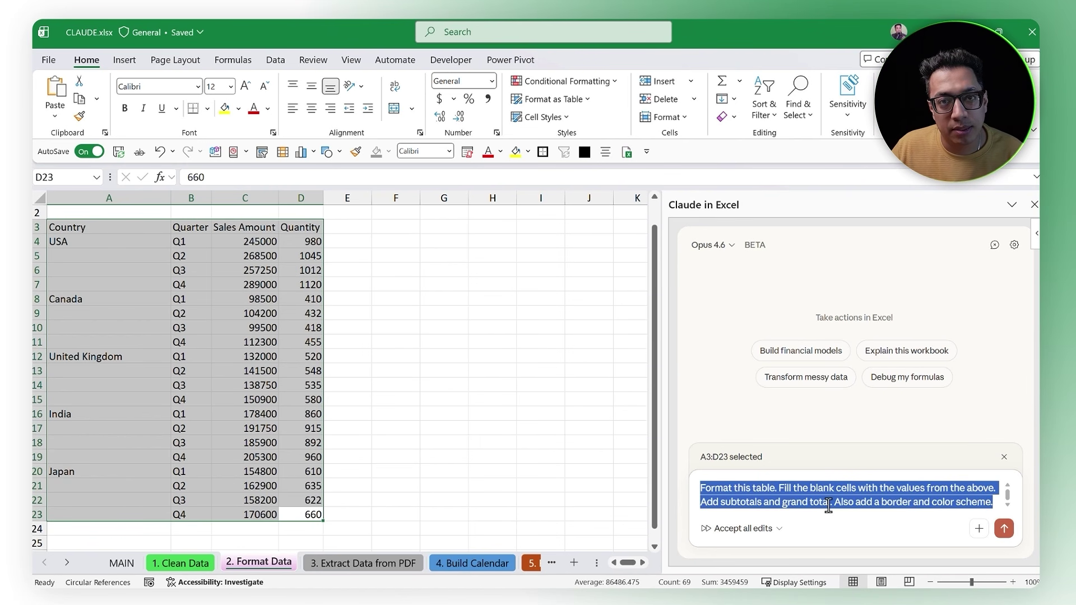
pyautogui.click(1003, 529)
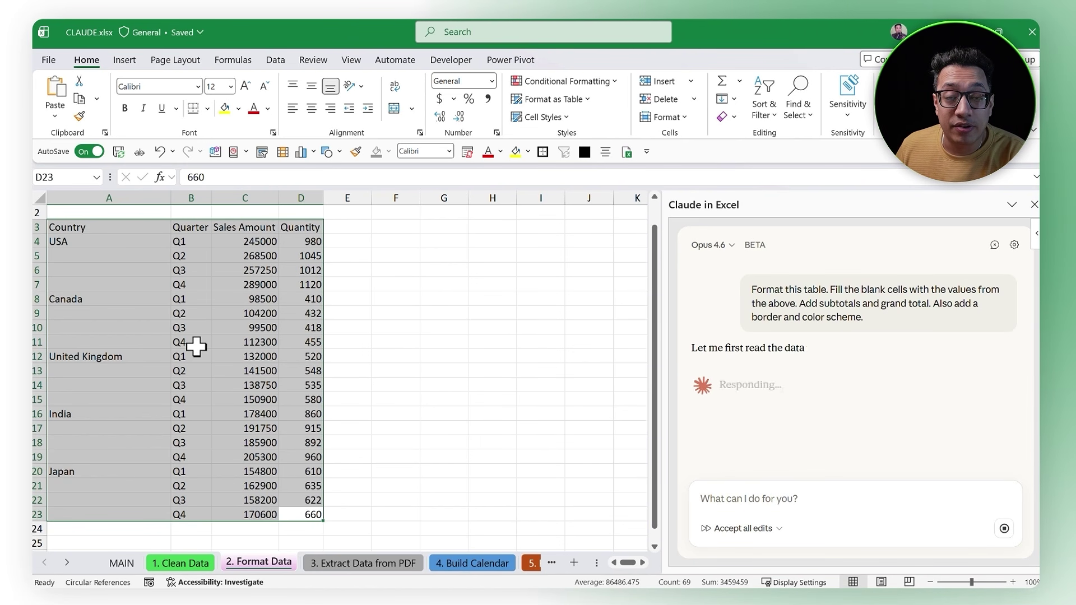
pyautogui.click(443, 452)
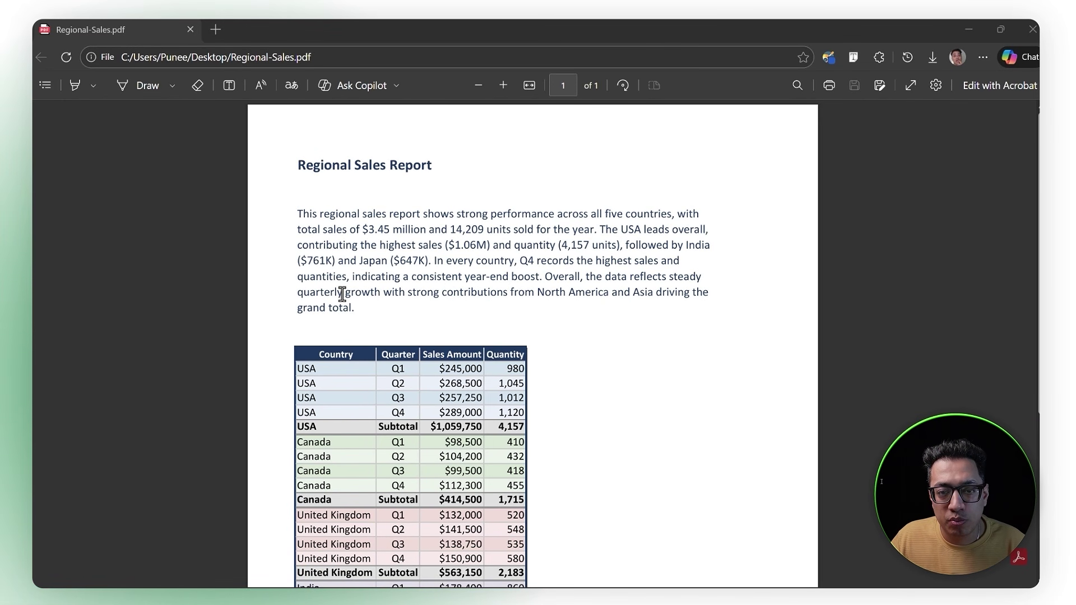
# Look through the report text and sales table in Regional-Sales.pdf, and return to the workbook
pyautogui.scroll(-3, 342, 293)
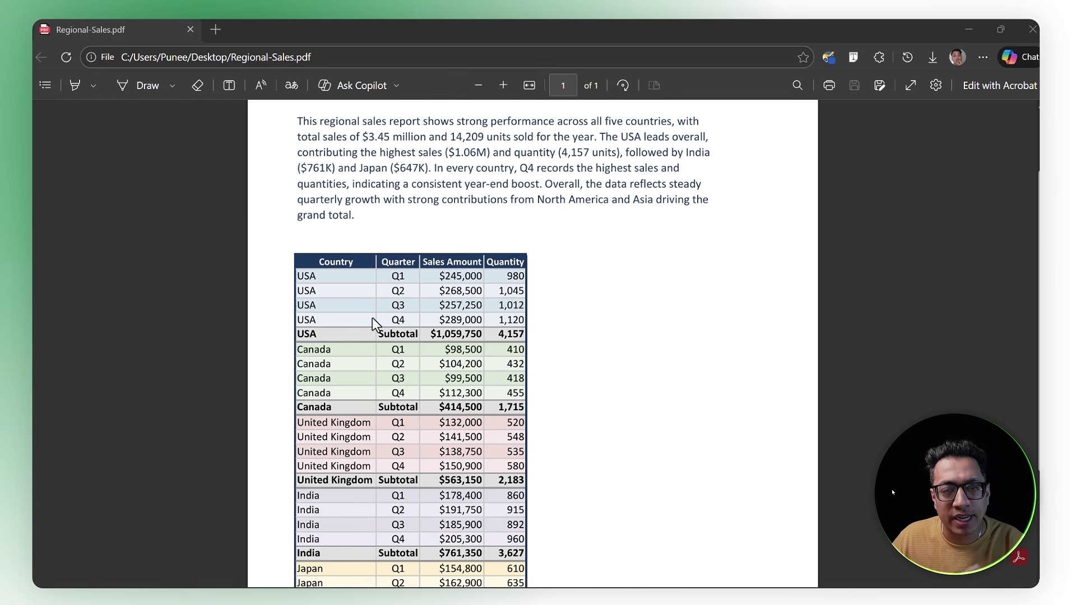
pyautogui.click(967, 29)
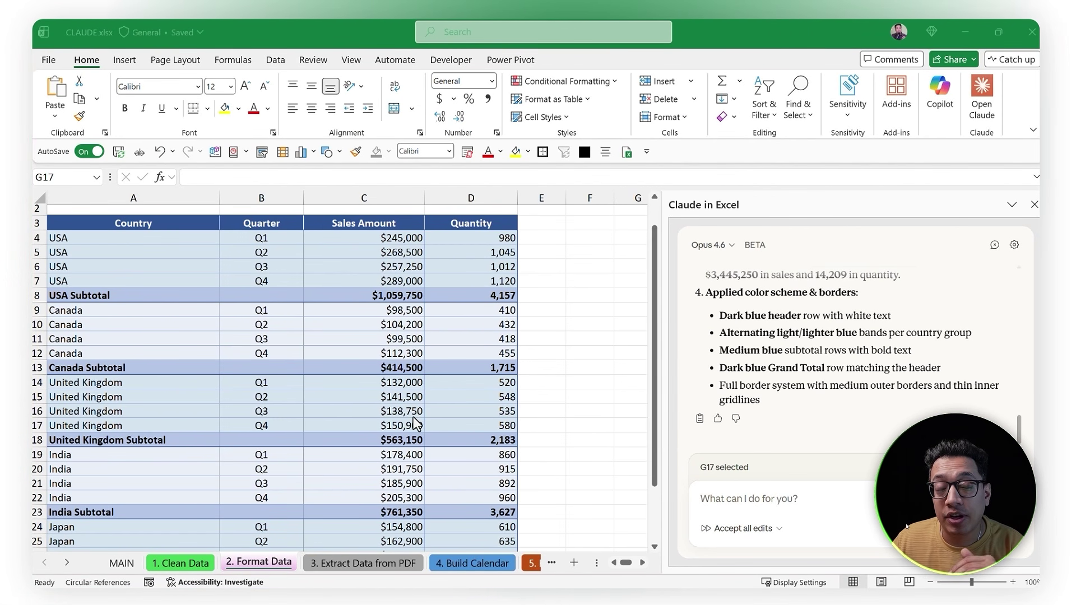
# Select cell A4 on the "3. Extract Data from PDF" sheet and attach Regional-Sales.pdf from the Desktop to the Claude chat
pyautogui.click(374, 563)
pyautogui.click(112, 268)
pyautogui.click(79, 267)
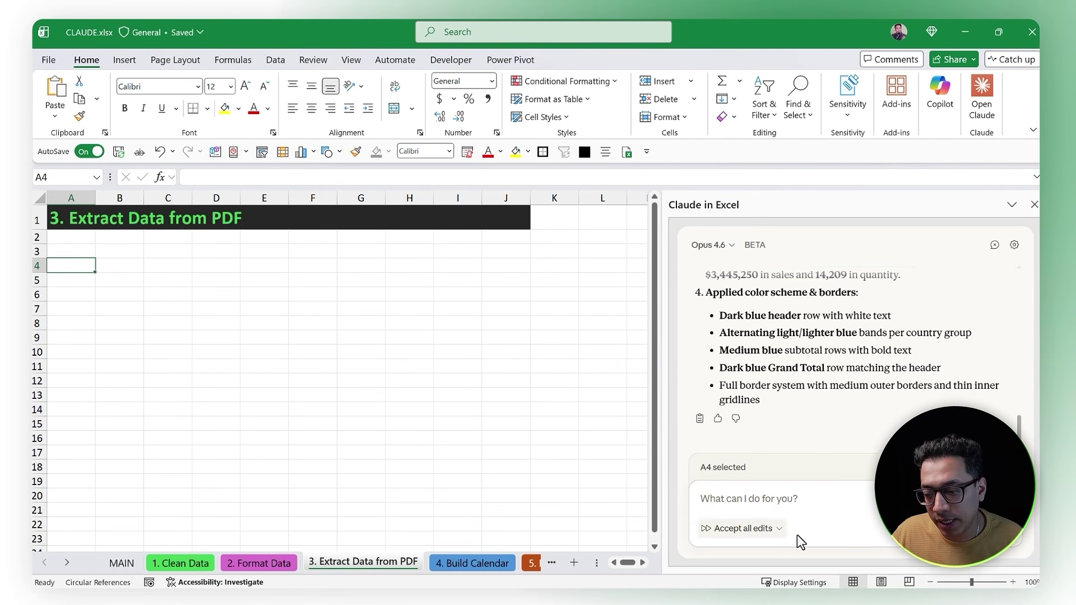
pyautogui.click(979, 529)
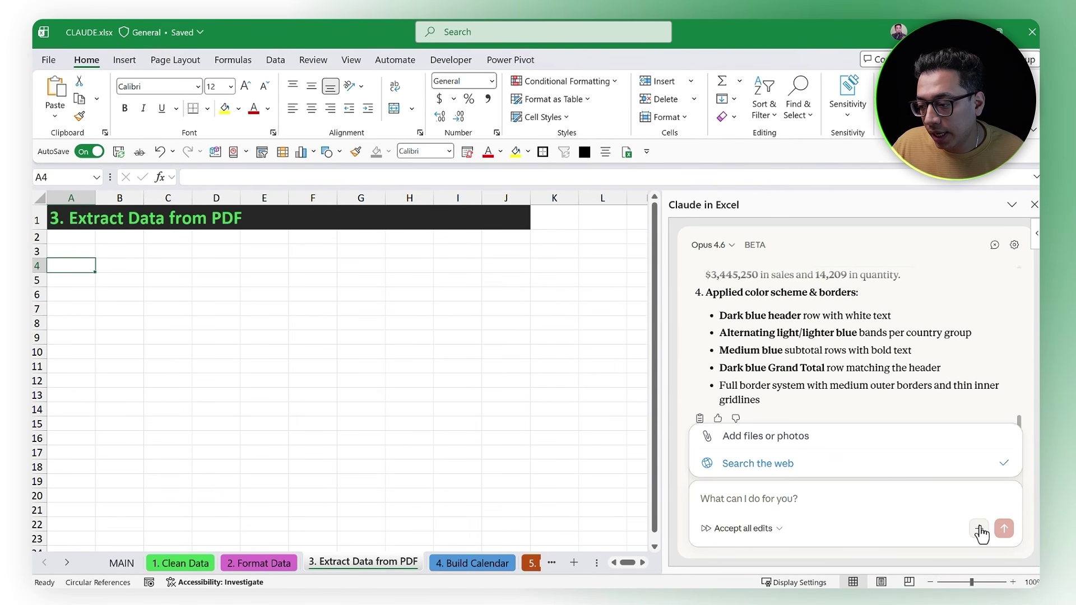
pyautogui.click(773, 437)
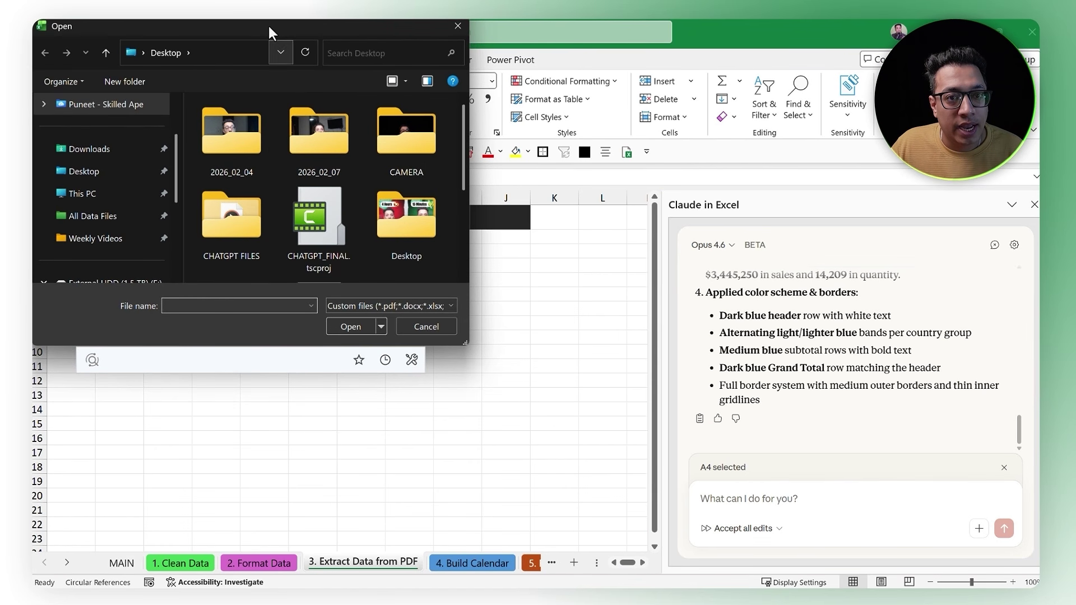
pyautogui.doubleClick(268, 24)
pyautogui.click(233, 240)
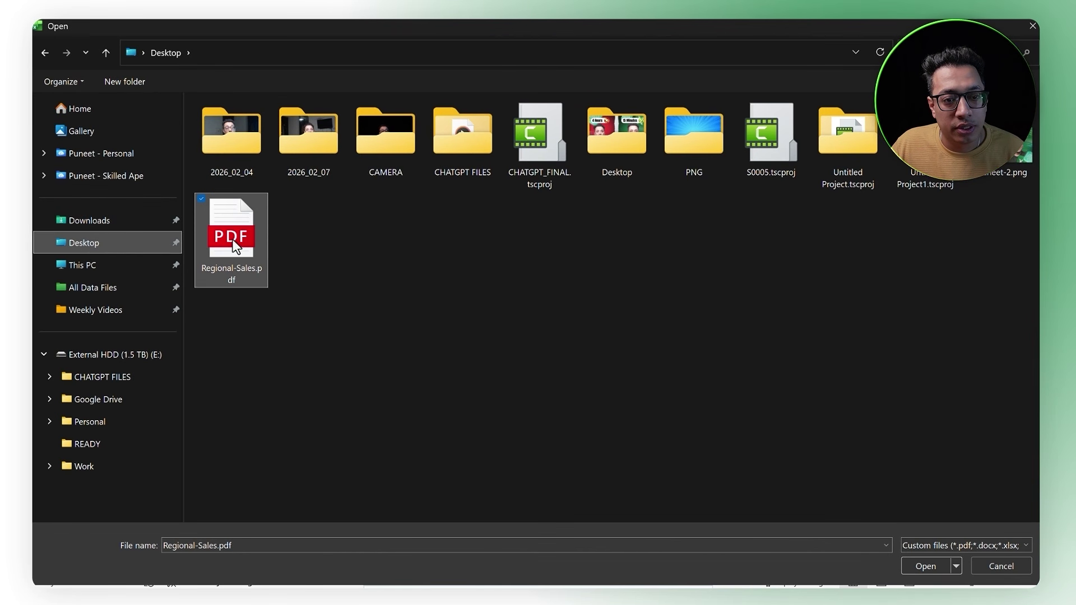
pyautogui.click(920, 565)
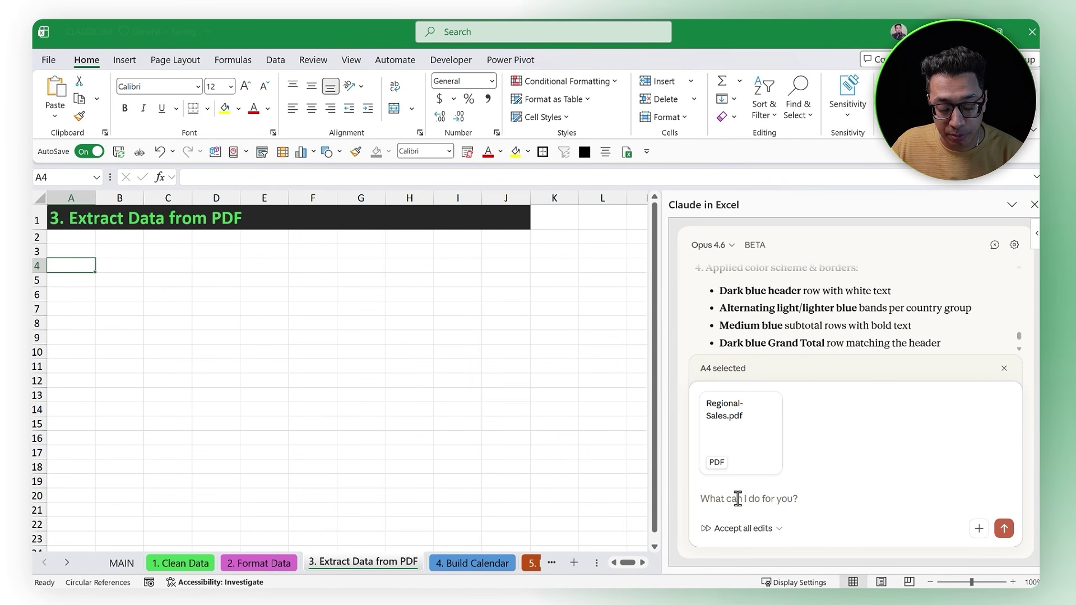
# Ask Claude to extract only the table from the attached PDF with its original color scheme and borders
pyautogui.write('I have one PDF file, I want to extract table from this PDF (only Table) with original color scheme and borders.')
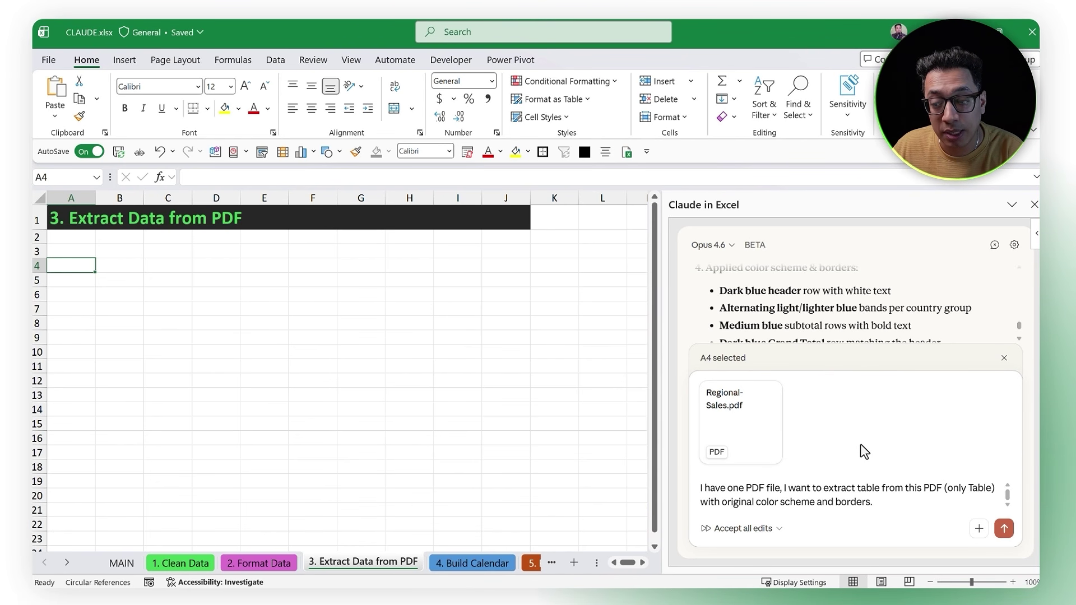
pyautogui.click(1004, 528)
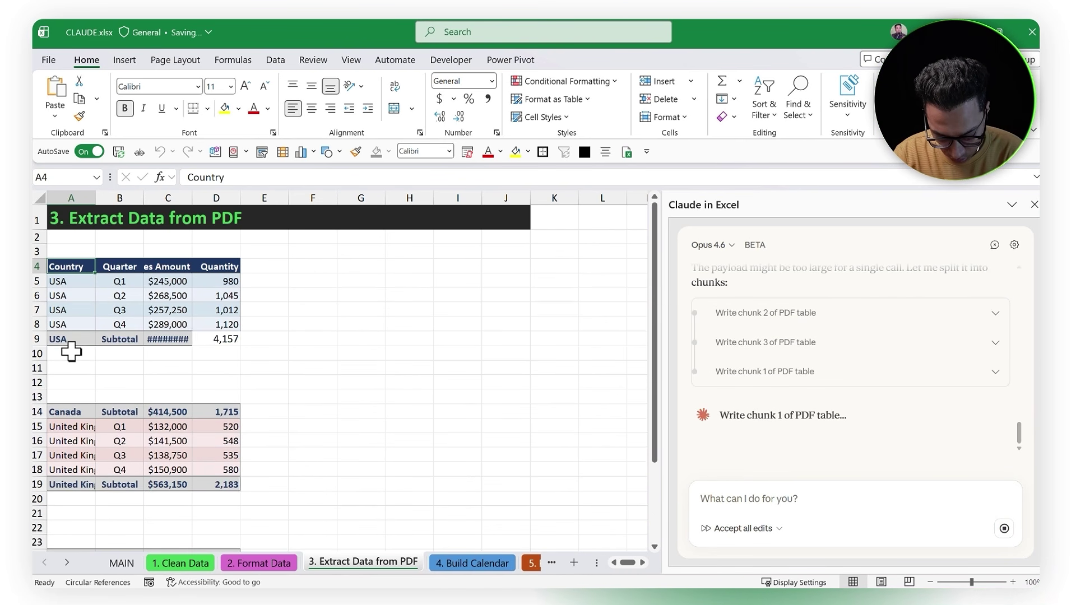
# Check the extracted table against the original one in Regional-Sales.pdf, down to the Grand Total row
pyautogui.scroll(-2, 141, 368)
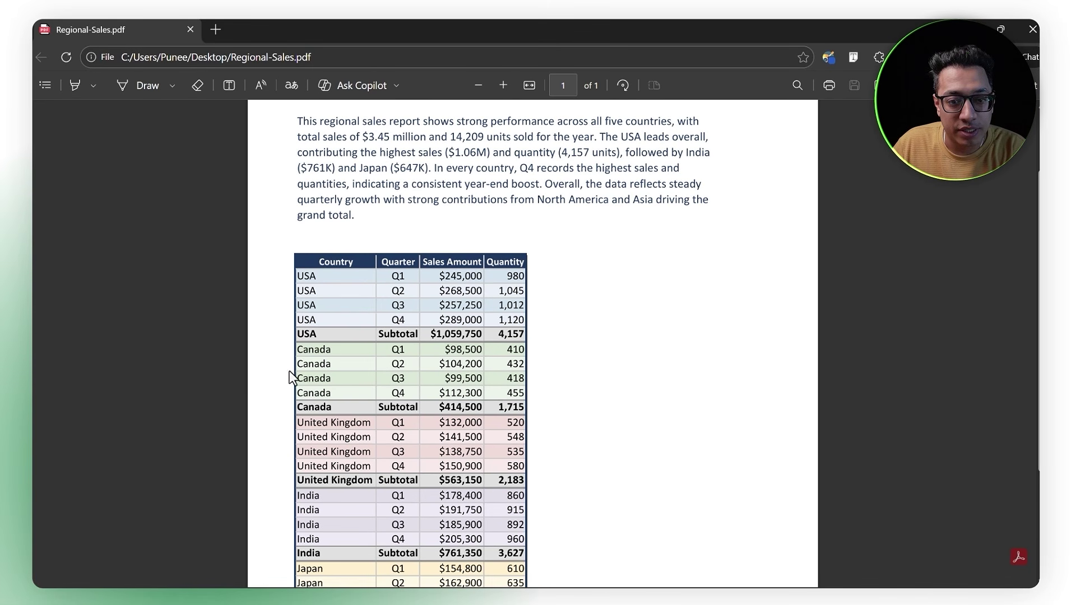
pyautogui.scroll(-3, 302, 379)
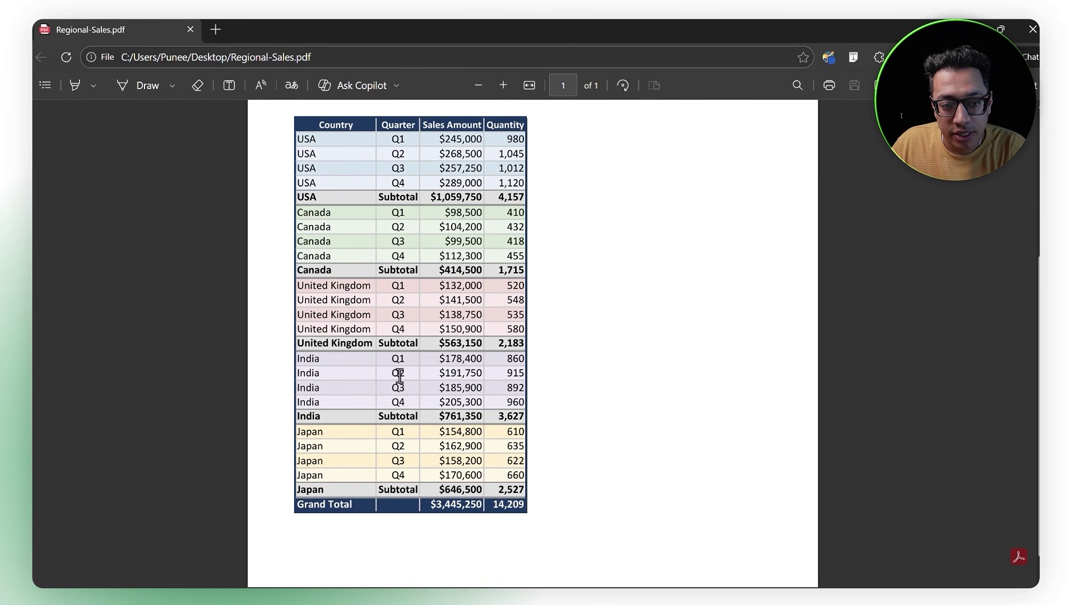
# Compare the country rows, subtotals and colors of the extracted table on the sheet with the PDF table
pyautogui.scroll(2, 445, 339)
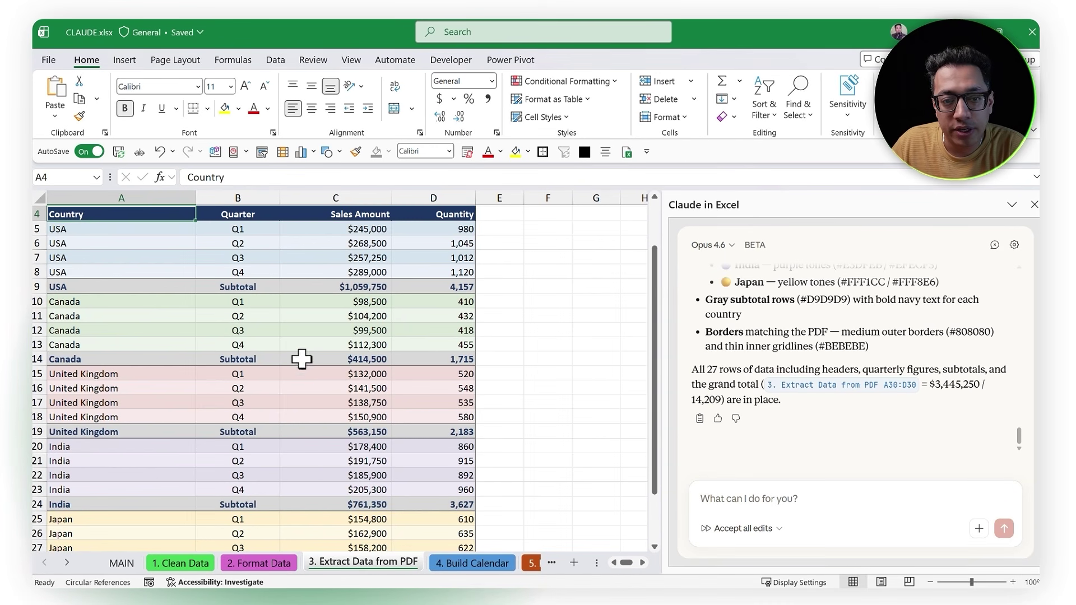
pyautogui.scroll(-2, 281, 403)
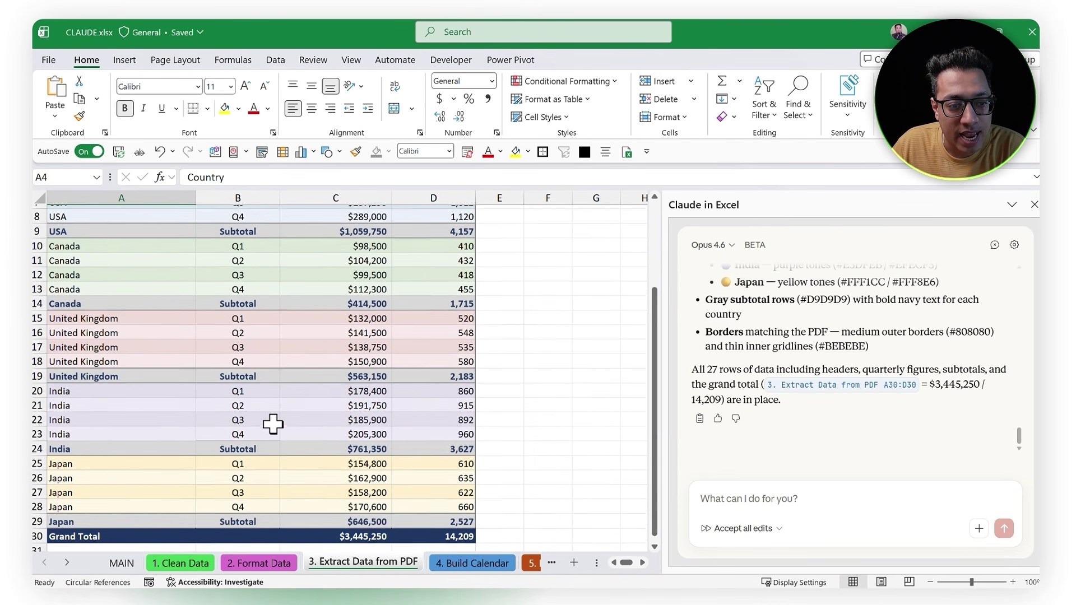
pyautogui.scroll(2, 263, 448)
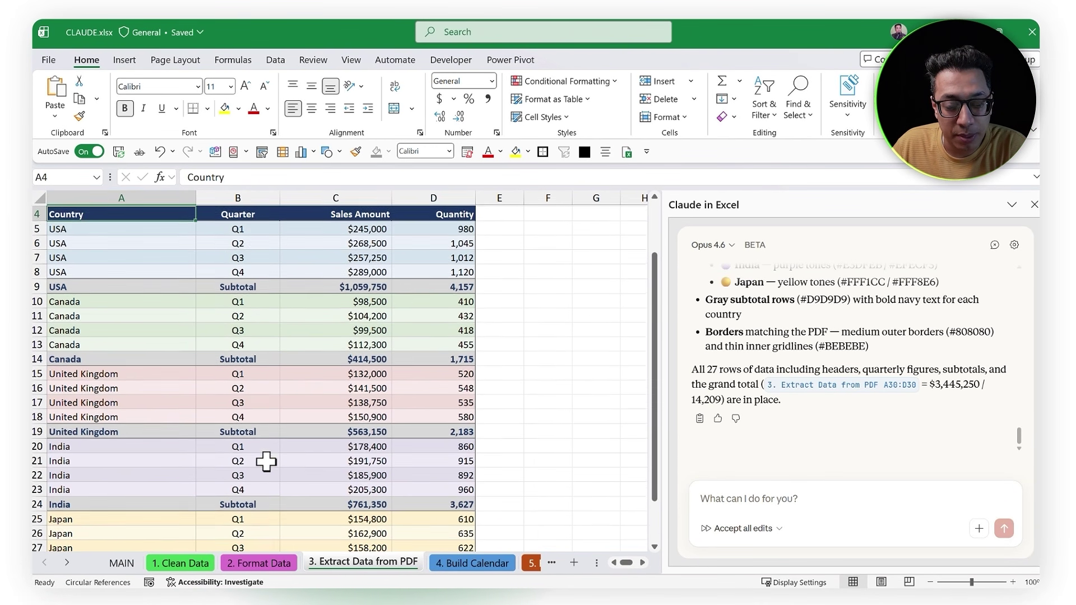
pyautogui.scroll(-3, 266, 461)
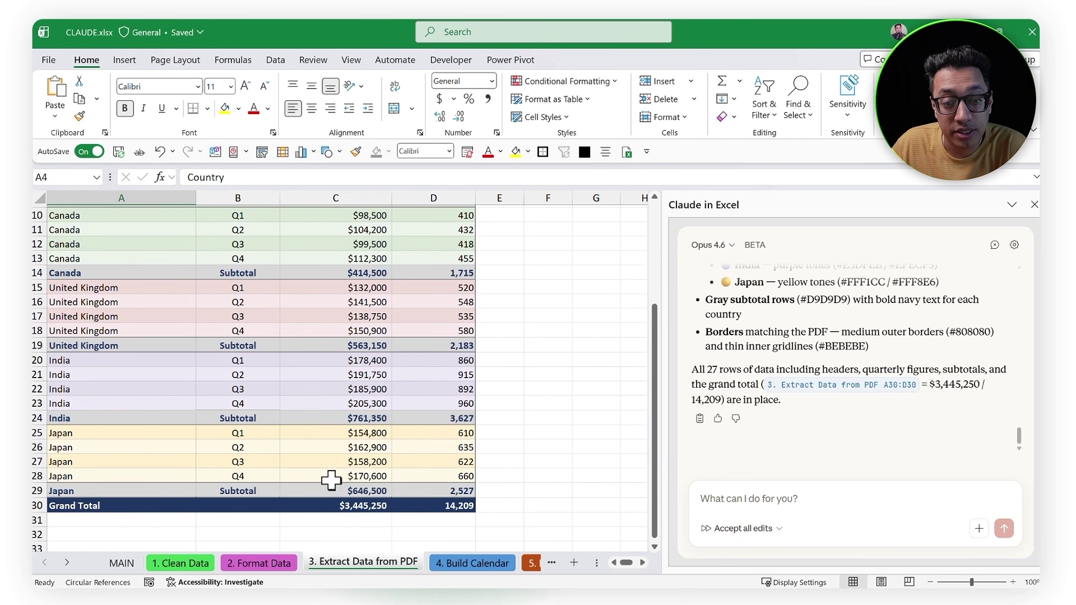
pyautogui.click(352, 461)
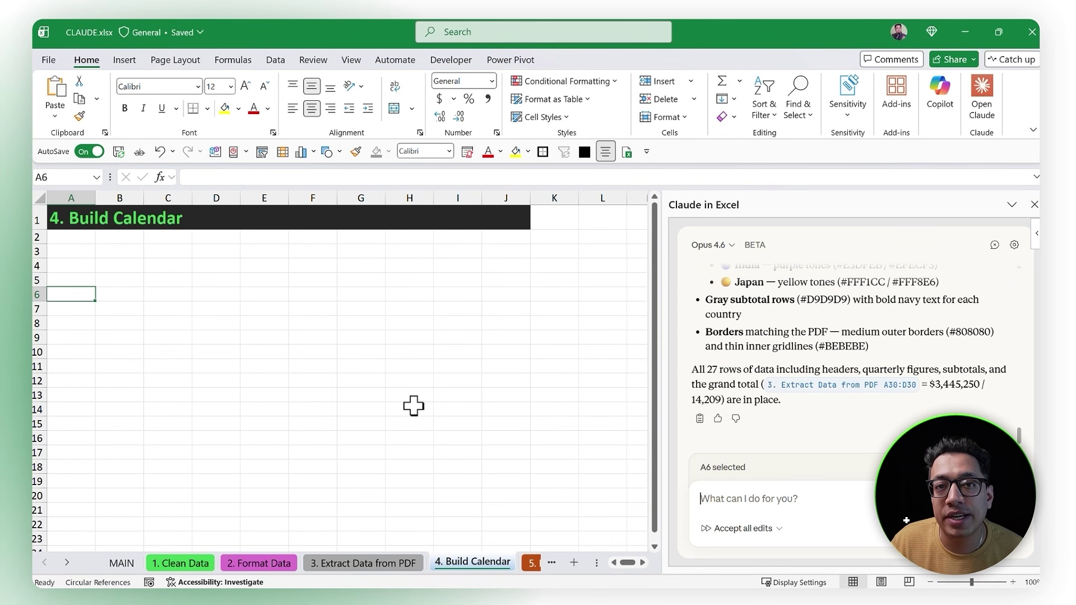
# Ask Claude to build a dynamic monthly calendar on "4. Build Calendar" with month and year dropdowns, weekday names and a formula-driven 6-week grid
pyautogui.hotkey('alt', 'Tab')
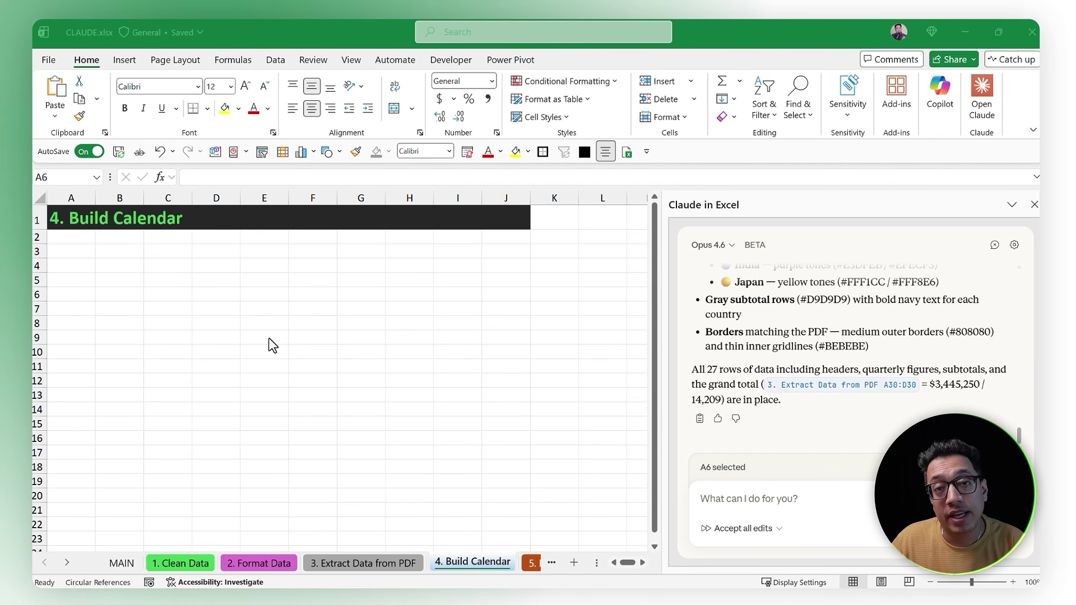
pyautogui.hotkey('alt', 'Tab')
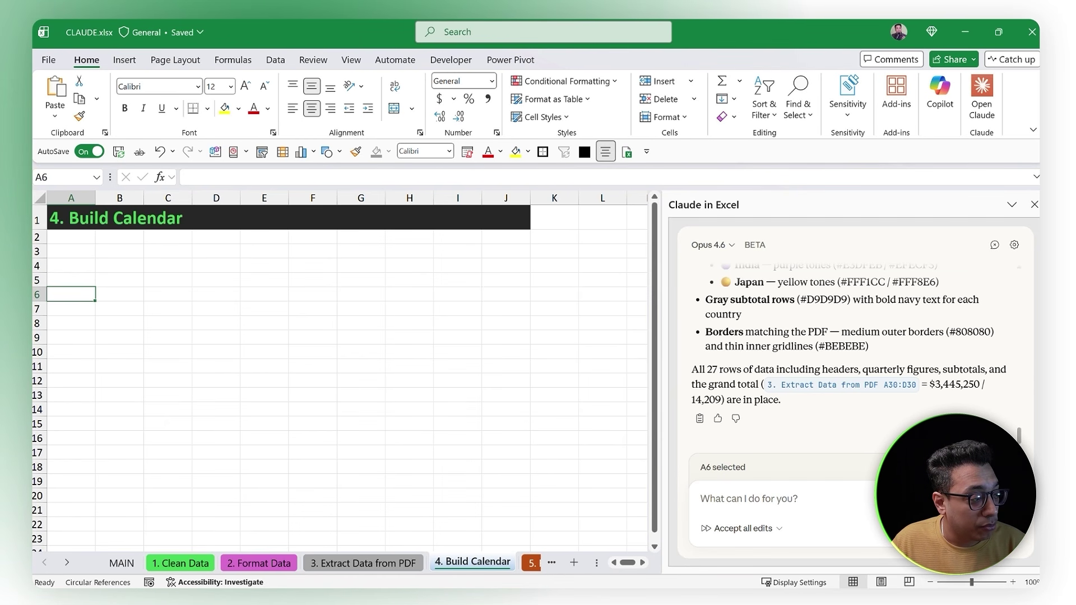
pyautogui.hotkey('alt', 'Tab')
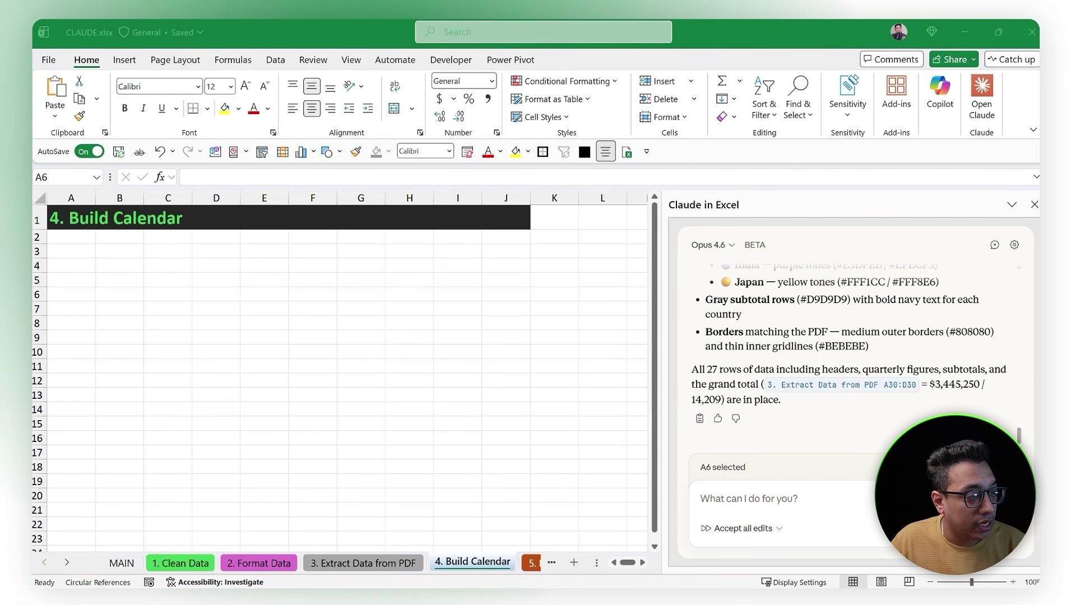
pyautogui.click(770, 506)
pyautogui.write('Build a dynamic monthly calendar on the active sheet using two dropdowns, one is for the Month Name and Second is for the Year. Add weekday names in row and then create a 6-week calendar grid in the next rows where each cell displays the correct day number. Populate dates using a direct formula. Days align correctly under their weekdays without relying on cells above, leaving cells blank for dates outside the month.')
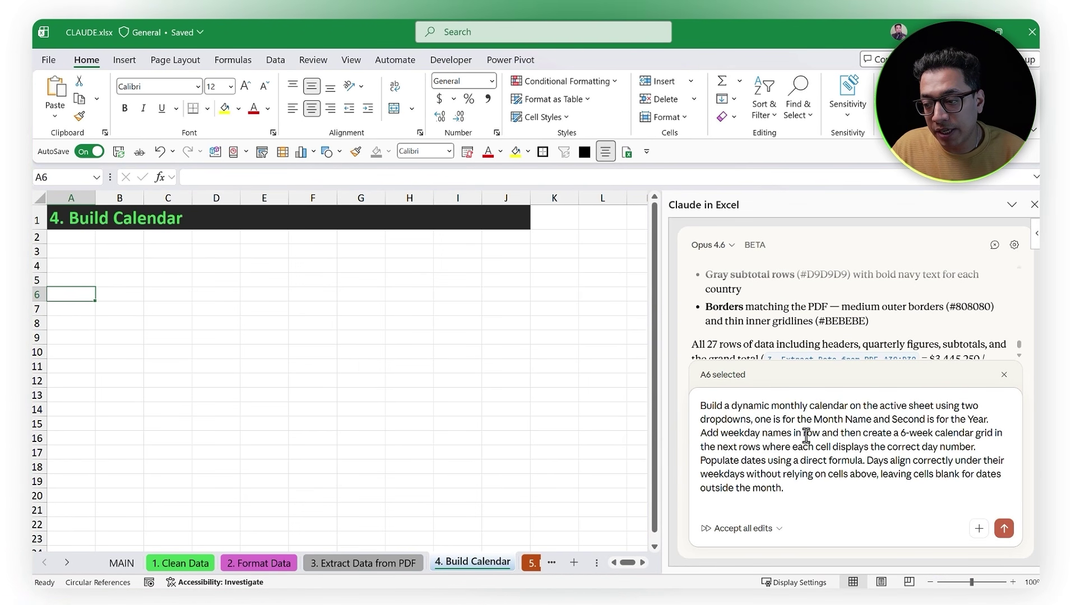
pyautogui.moveTo(821, 419); pyautogui.dragTo(987, 419)
pyautogui.click(858, 432)
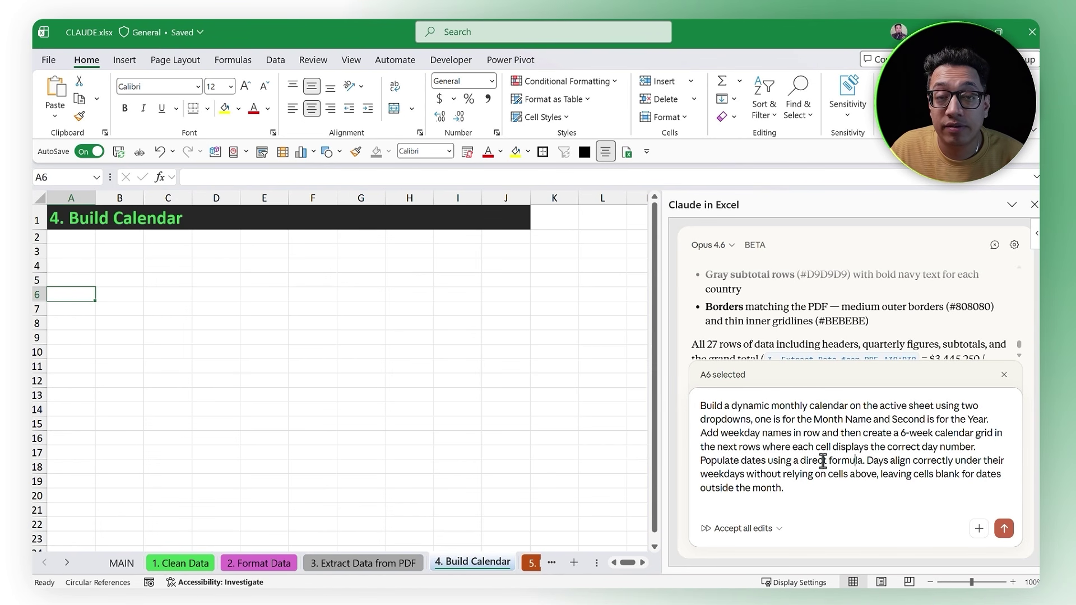
pyautogui.click(1003, 528)
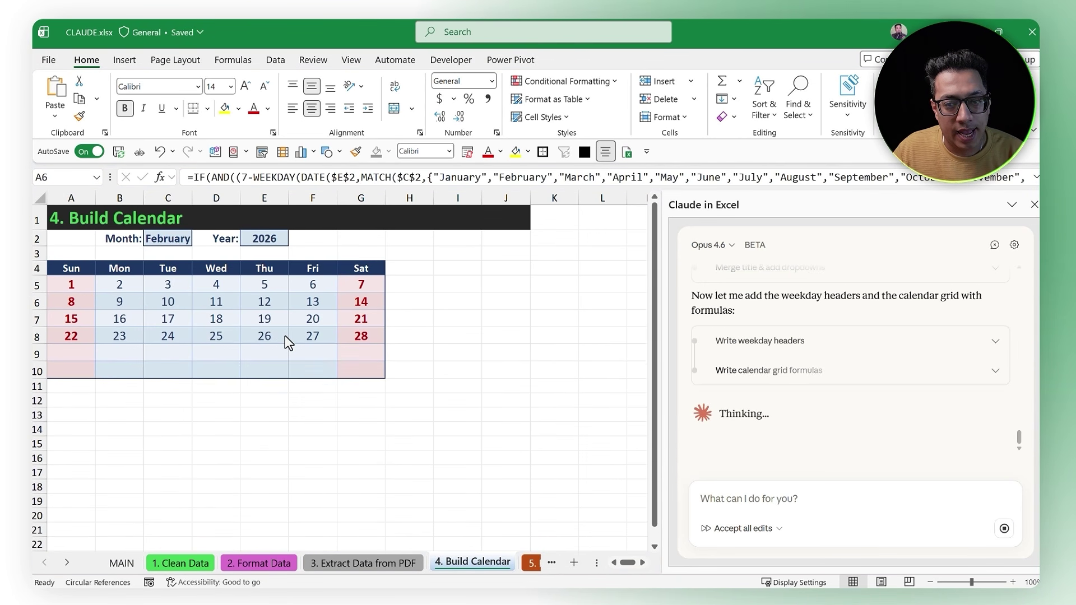
# Set the calendar's month to January from the C2 dropdown and check where the first day falls
pyautogui.click(170, 238)
pyautogui.click(197, 241)
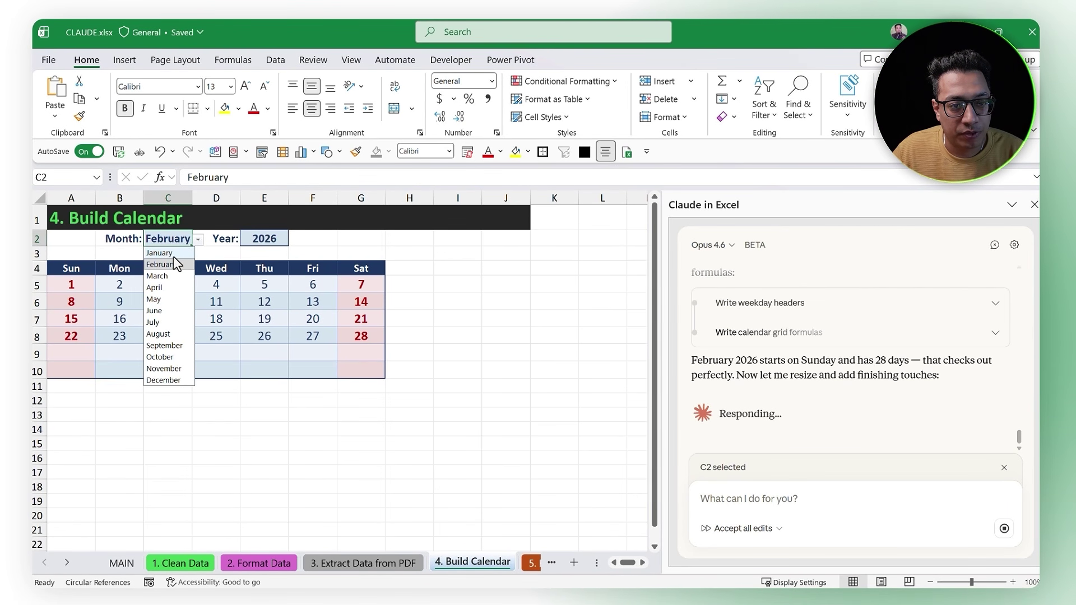
pyautogui.click(173, 253)
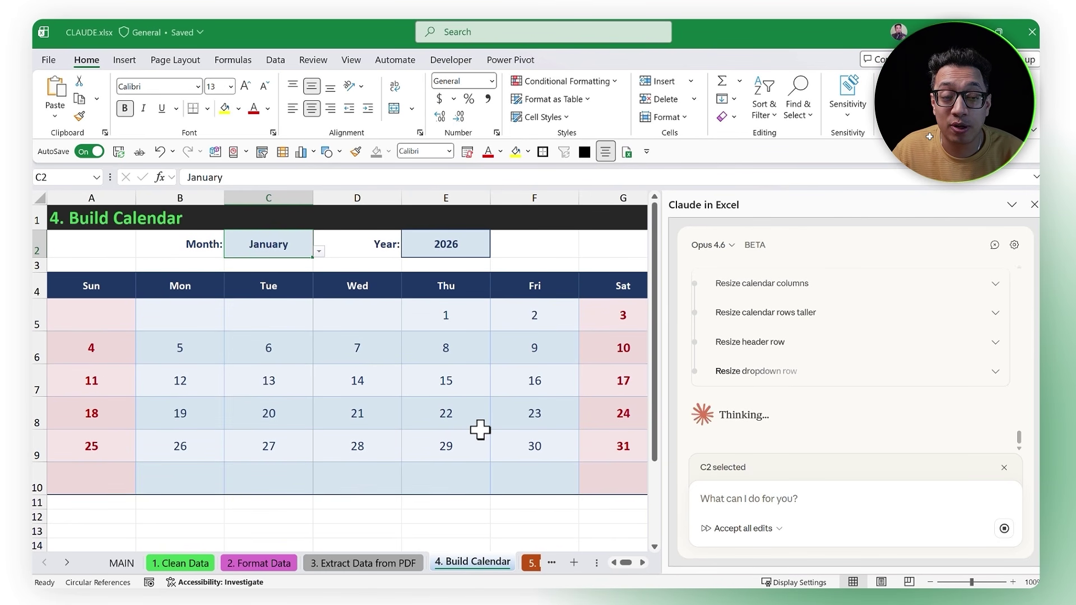
pyautogui.moveTo(621, 563); pyautogui.dragTo(623, 564)
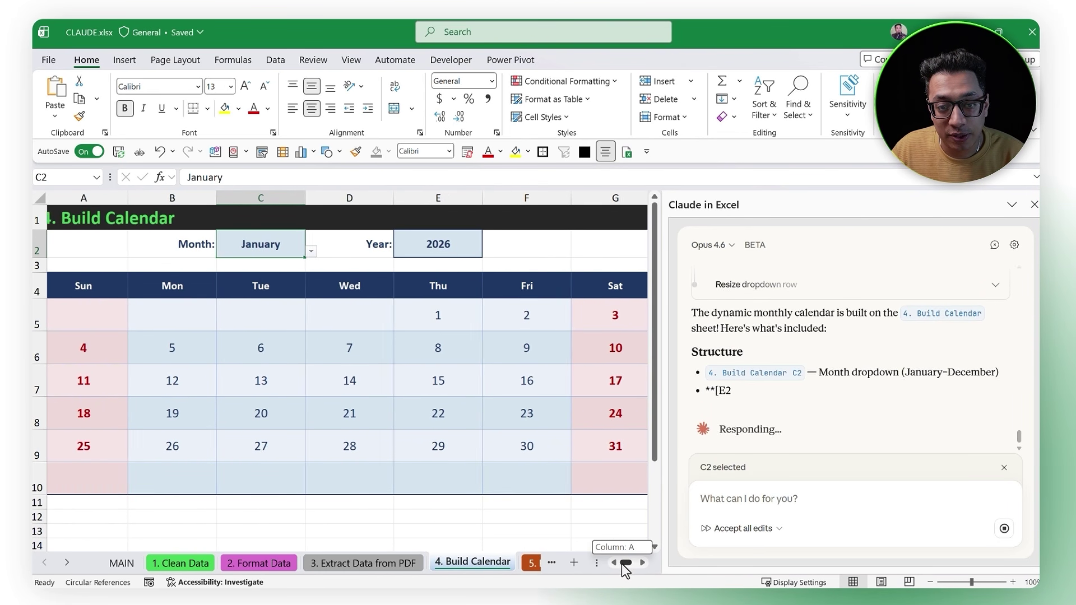
pyautogui.click(318, 250)
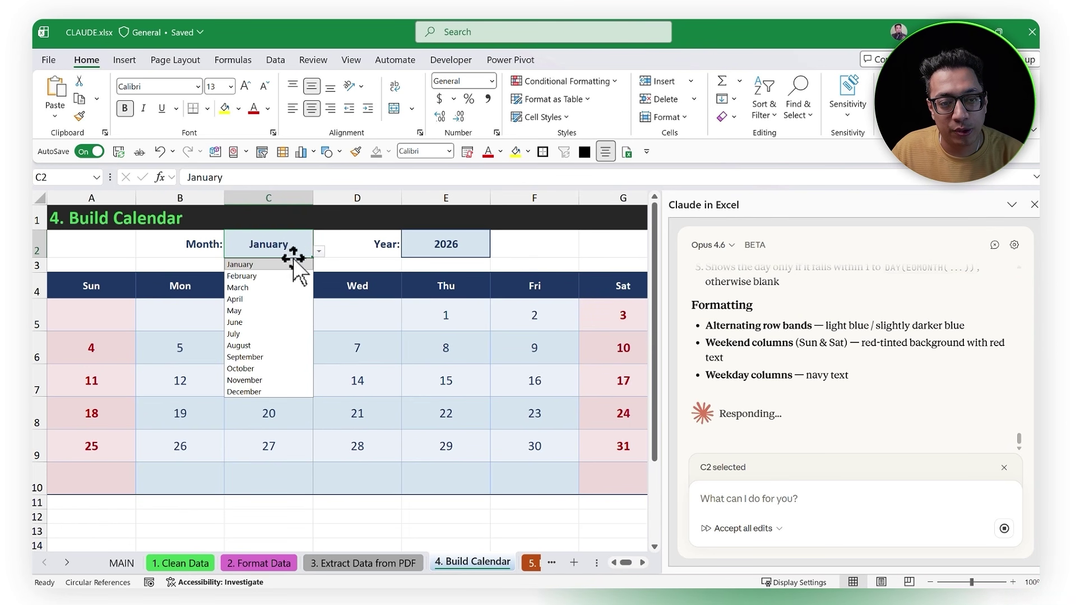
pyautogui.click(254, 266)
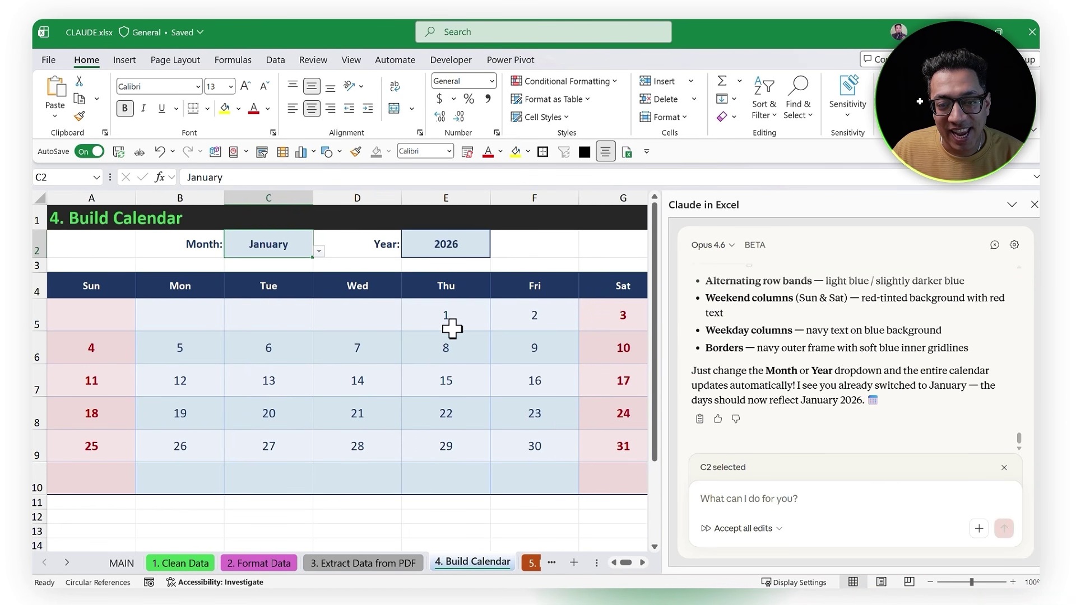
pyautogui.click(447, 325)
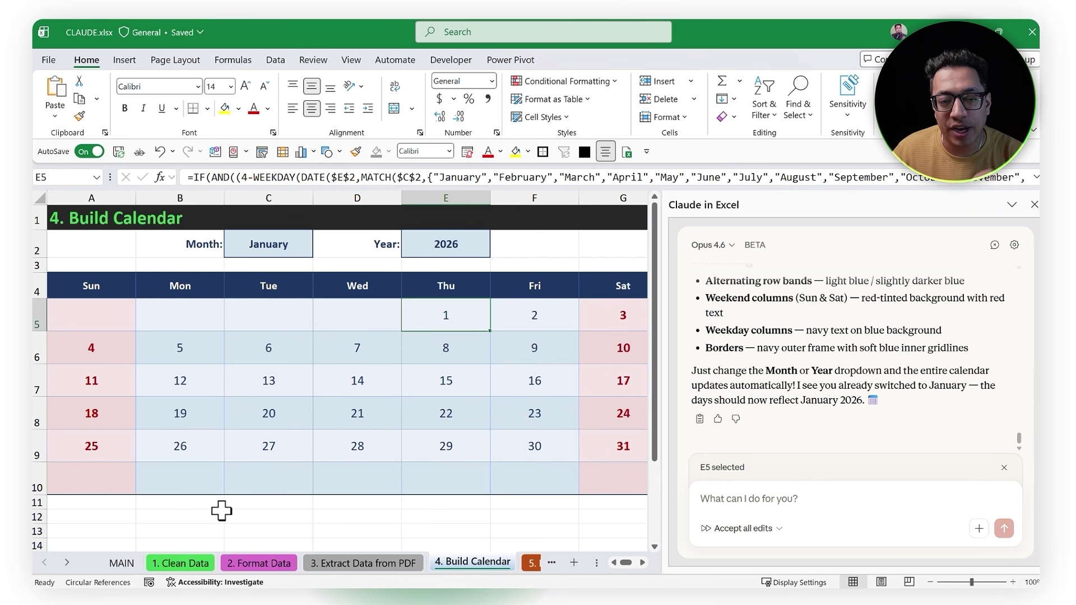
# Set the calendar's year to 2027 from the E2 dropdown and select the cell holding the month's first day
pyautogui.click(456, 242)
pyautogui.click(496, 251)
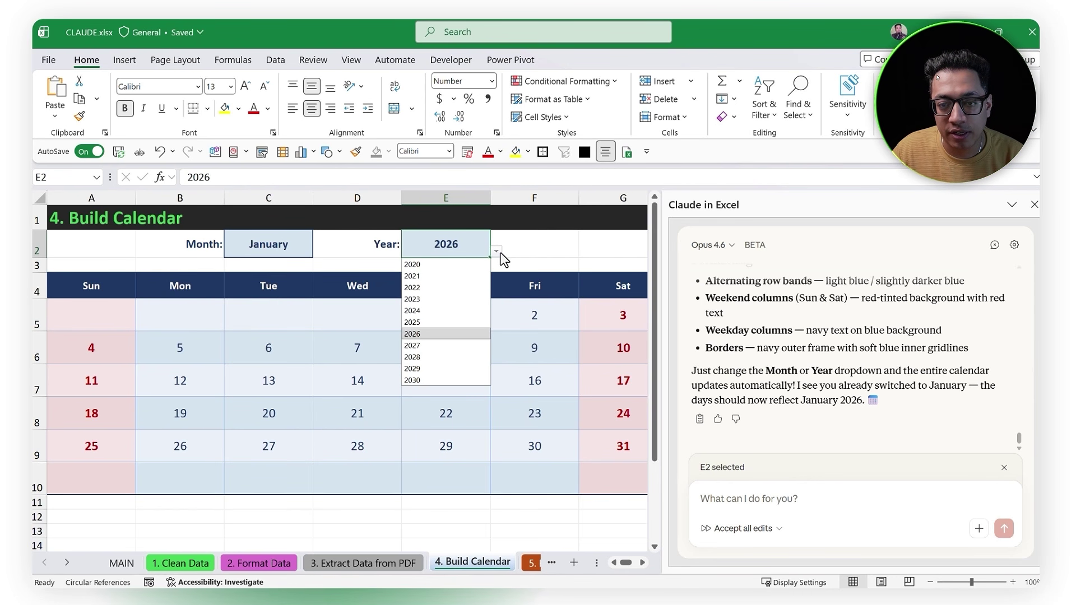
pyautogui.click(422, 345)
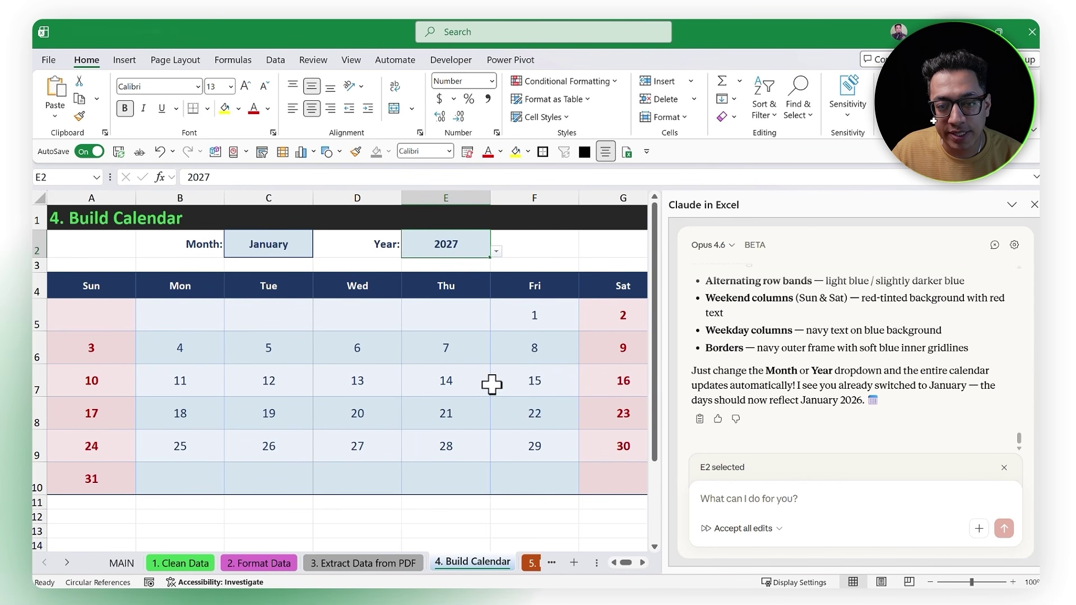
pyautogui.click(537, 319)
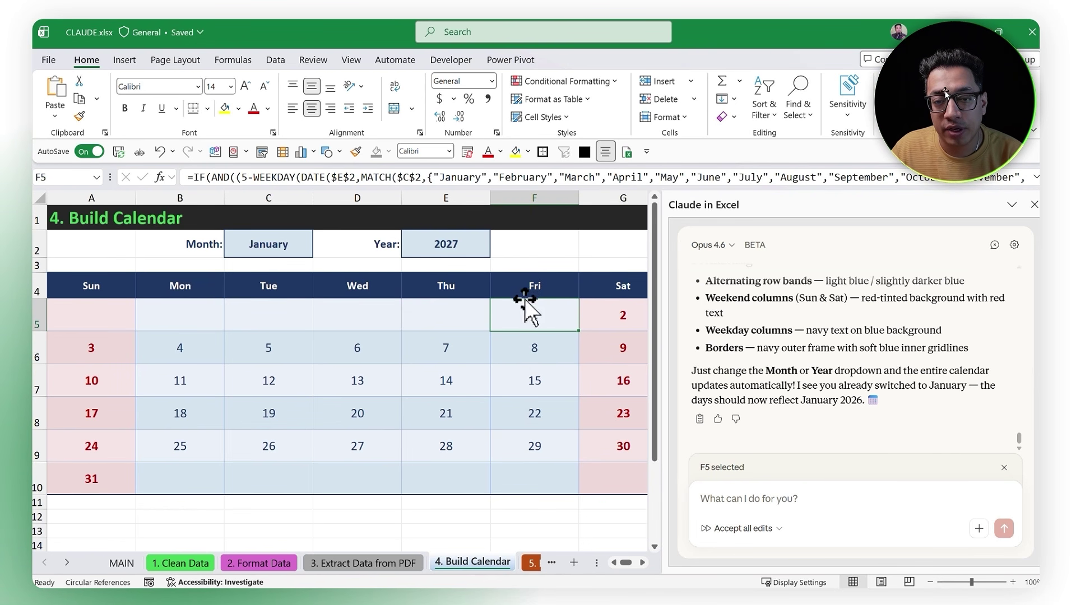
# Set the calendar's month to February, select its first day's cell, and narrow the Claude pane
pyautogui.click(307, 243)
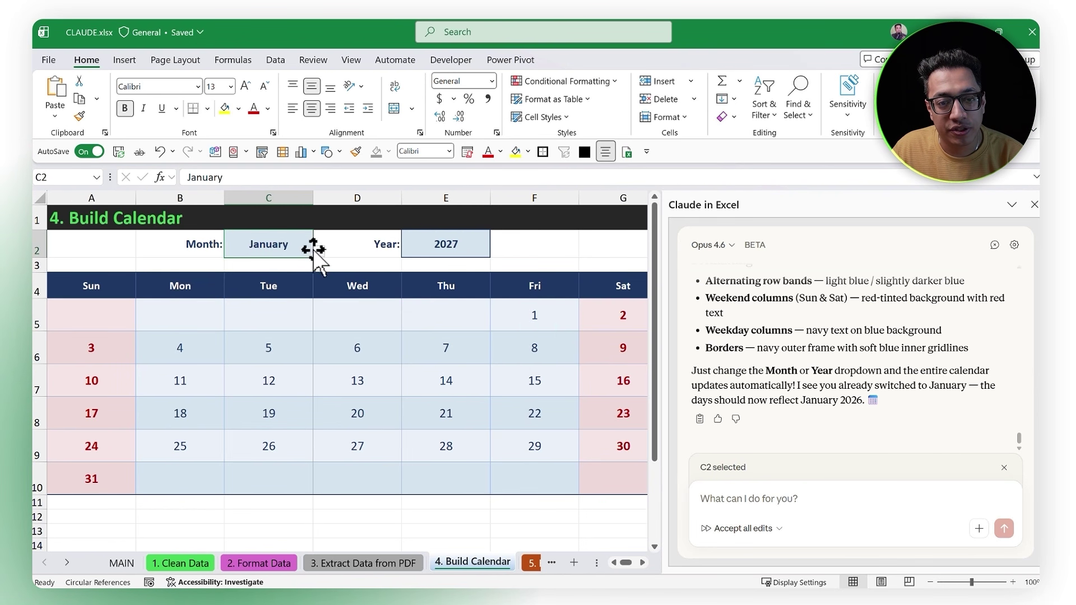
pyautogui.click(319, 251)
pyautogui.click(255, 276)
pyautogui.click(162, 328)
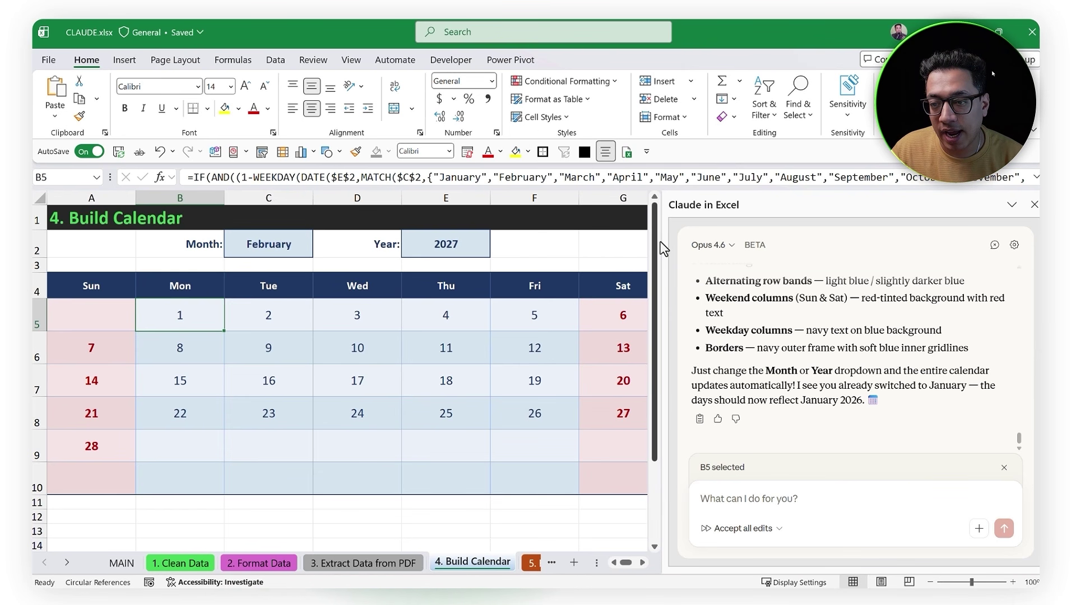
pyautogui.moveTo(662, 241); pyautogui.dragTo(805, 241)
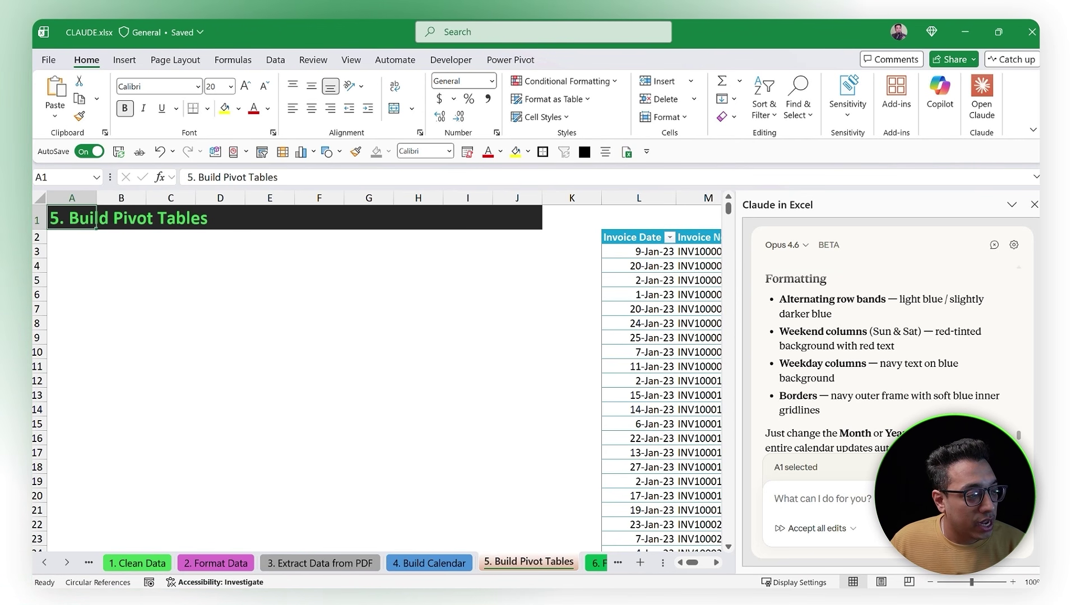
# Draft a Claude prompt for four PivotTables from cell A1, by region, year, product category, and salesperson by year, stacked in pairs and sharing one cache
pyautogui.click(795, 495)
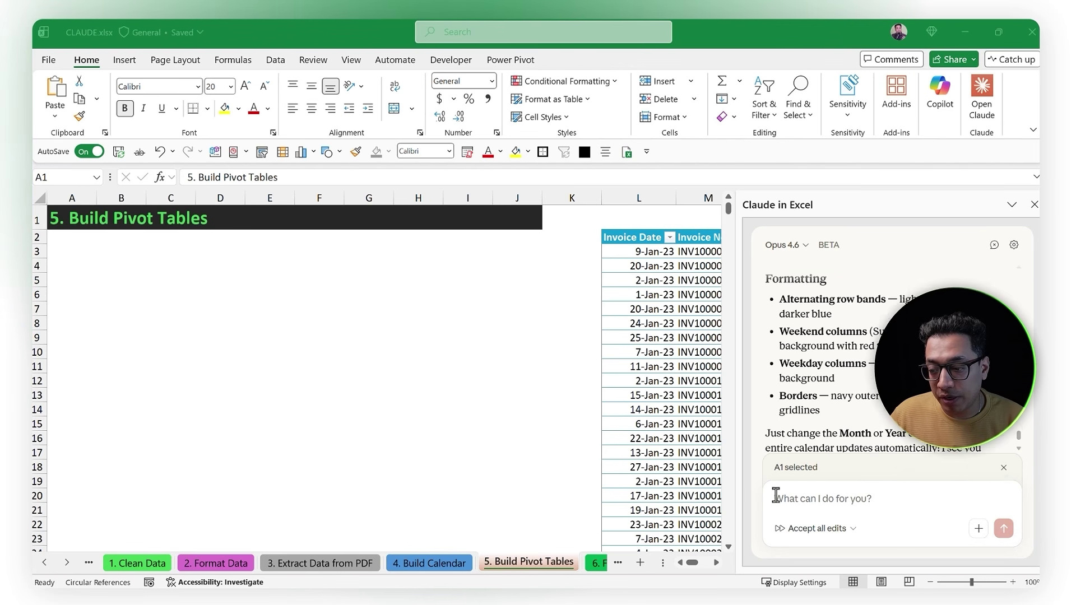
pyautogui.write('Create four PivotTables, placing the first PivotTable at cell A1. Pivot 1: Region-wise Amount Pivot 2: Year-wise Amount and Quantity Pivot 3: Product Category-wise Amount and Quantity Pivot 4: Salesperson Wise in the Rows and Years in the Columns to show Amount. Stack Pivot 1 and Pivot 2 vertically, then stack Pivot 3 and Pivot 4 vertically.  Build each PivotTable using the same cache.')
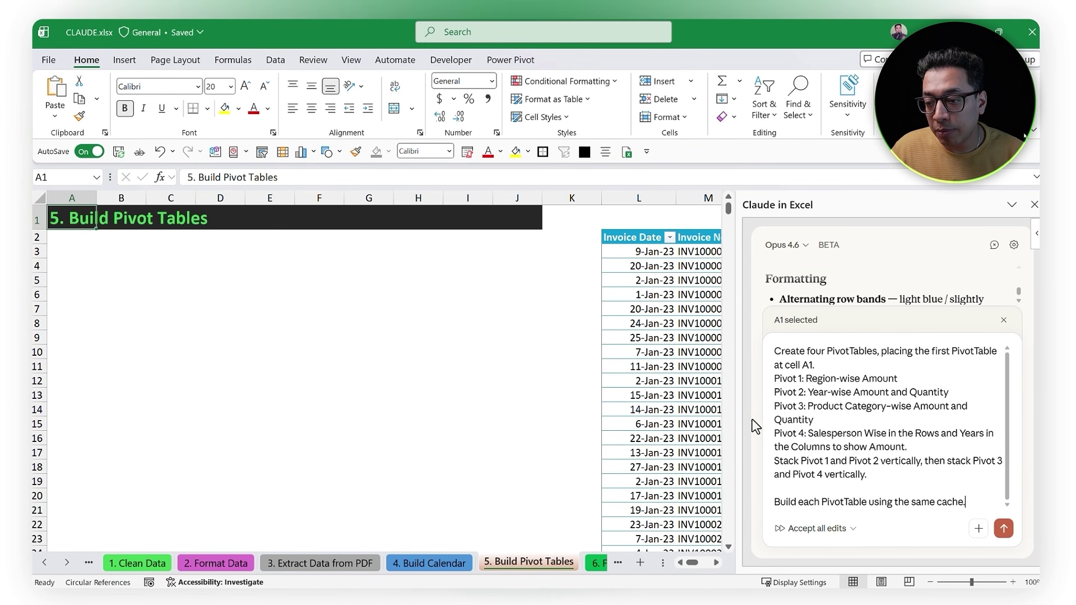
# Look through the sales table's columns and rows down to the last invoice, and return to cell A2
pyautogui.click(695, 382)
pyautogui.hotkey('ctrl', 'Right')
pyautogui.press('Left')
pyautogui.press('Left')
pyautogui.hotkey('ctrl', 'Left')
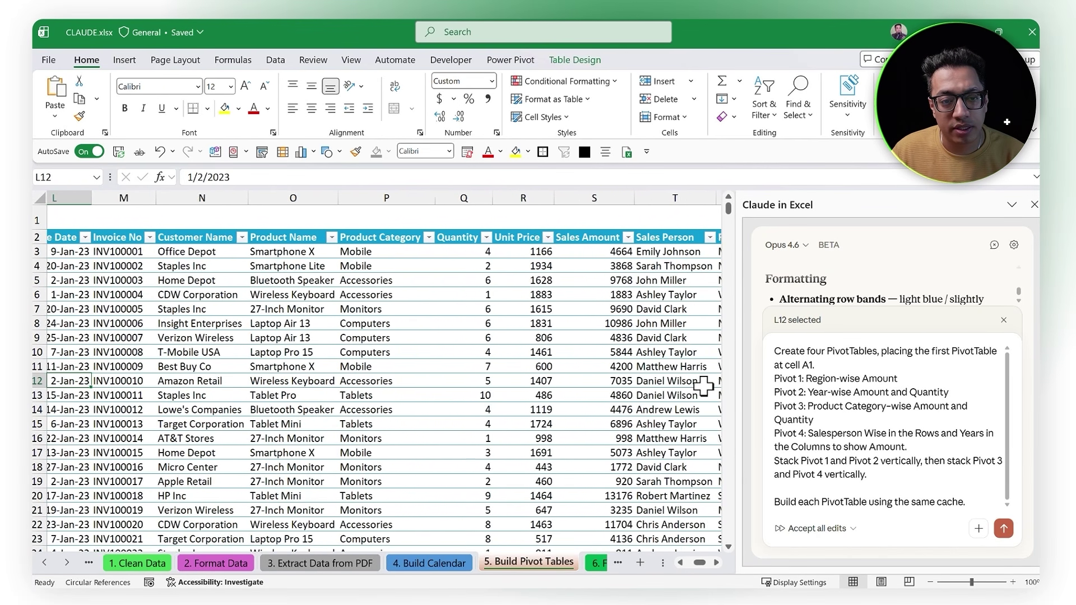
pyautogui.press('Up')
pyautogui.press('Up')
pyautogui.hotkey('ctrl', 'Up')
pyautogui.press('Down')
pyautogui.hotkey('ctrl', 'shift', 'Down')
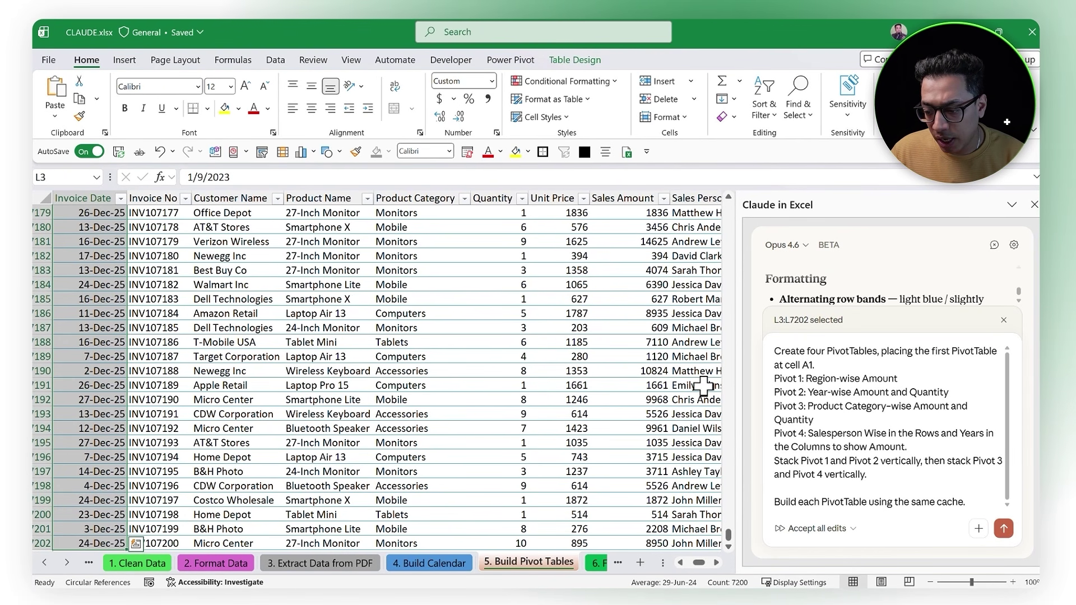
pyautogui.hotkey('ctrl', 'q')
pyautogui.press('Escape')
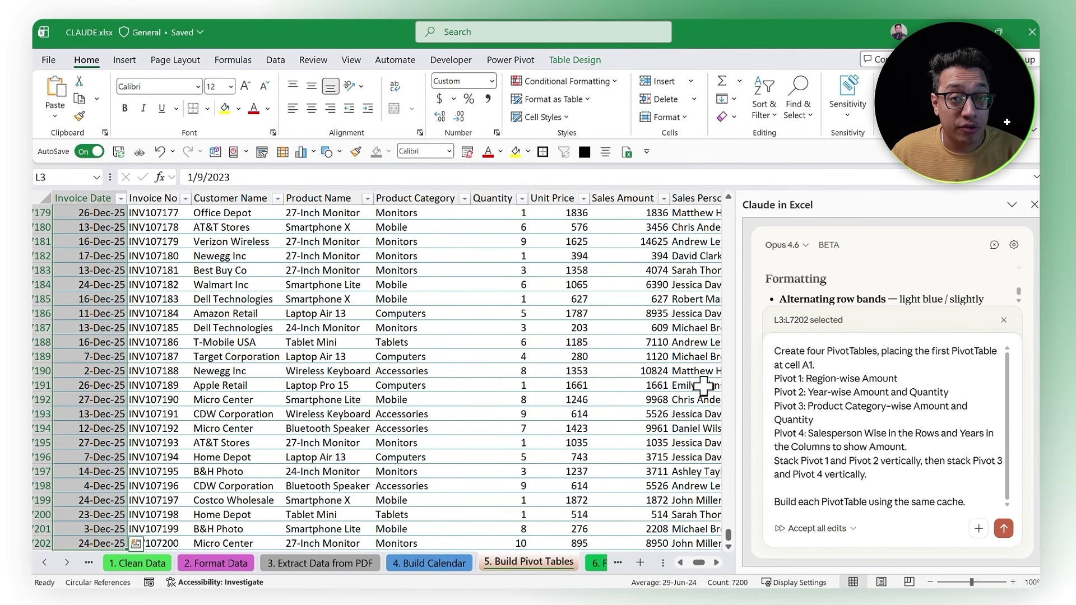
pyautogui.hotkey('ctrl', 'Home')
pyautogui.press('Down')
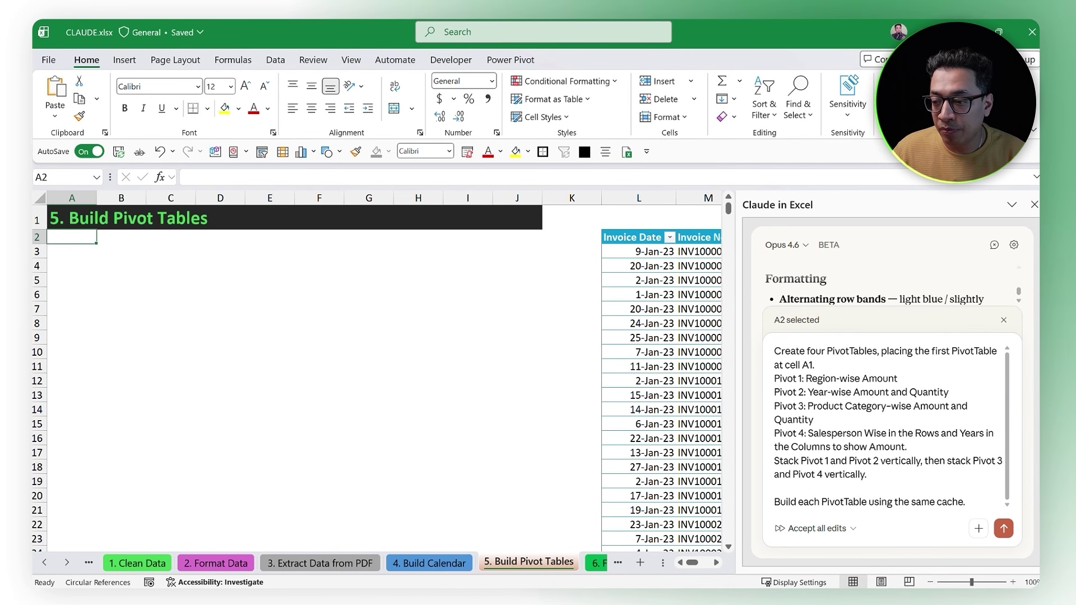
# Change the first PivotTable's location in the prompt to cell A4 and send the request to Claude
pyautogui.click(830, 408)
pyautogui.hotkey('ctrl', 'a')
pyautogui.click(811, 432)
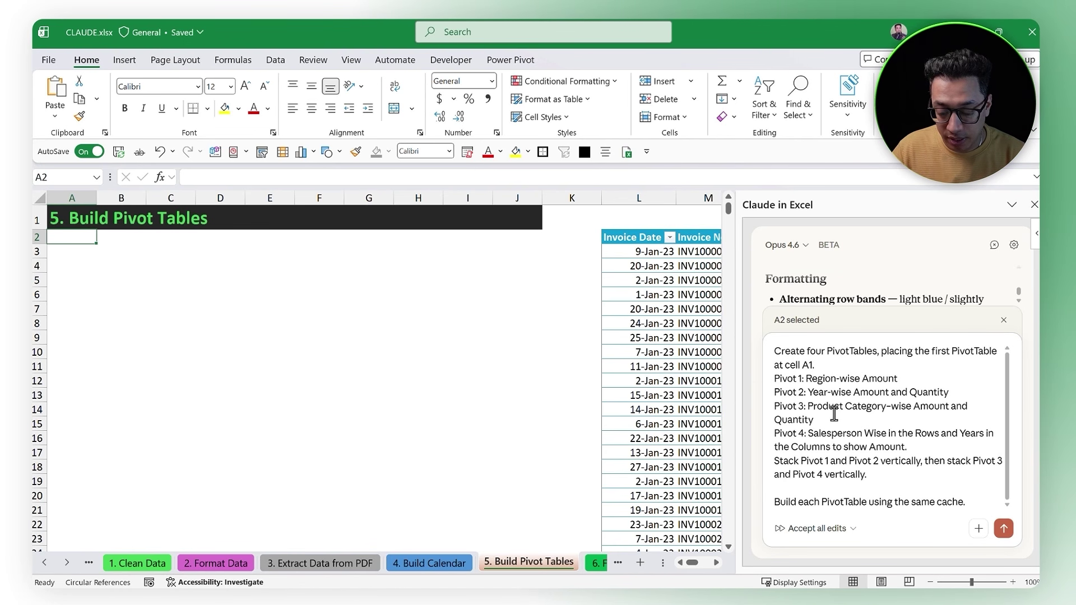
pyautogui.write('4')
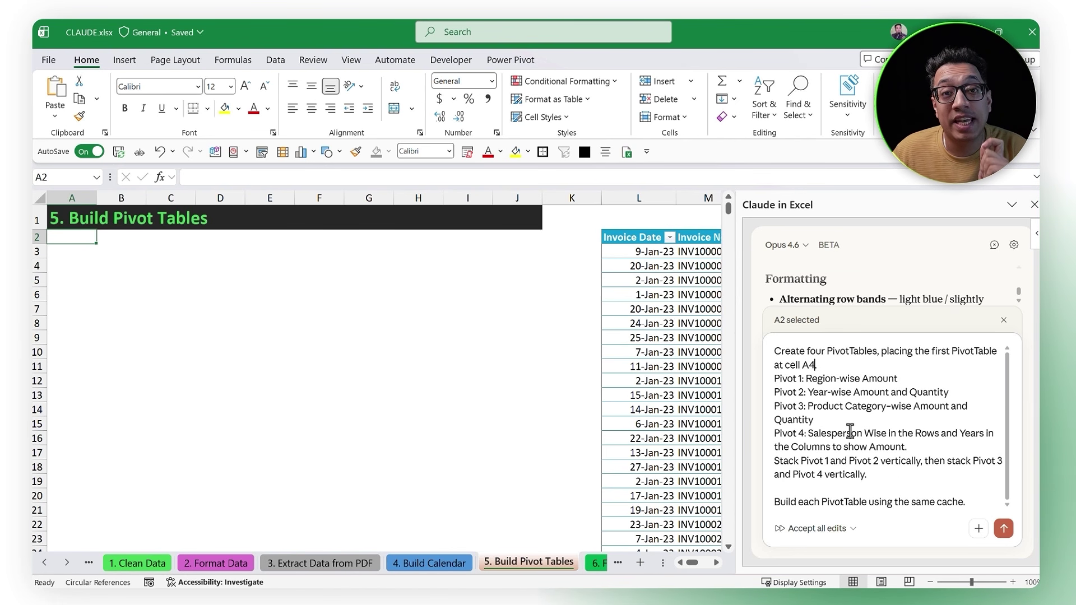
pyautogui.click(1001, 528)
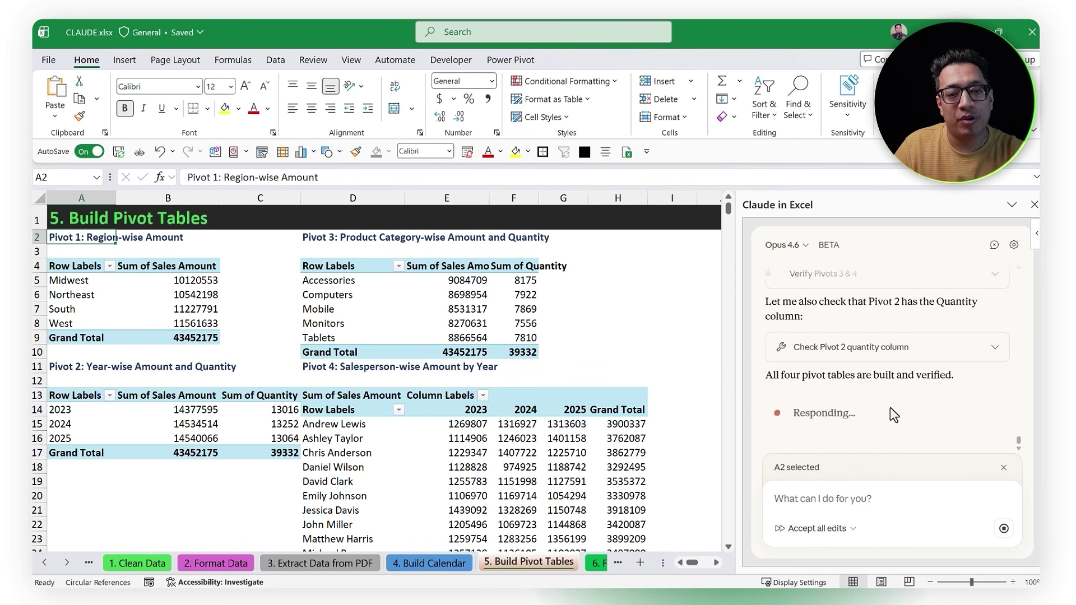
# Examine the region, year and product category PivotTables with their headings, and bring back the Claude pane
pyautogui.click(168, 302)
pyautogui.click(204, 424)
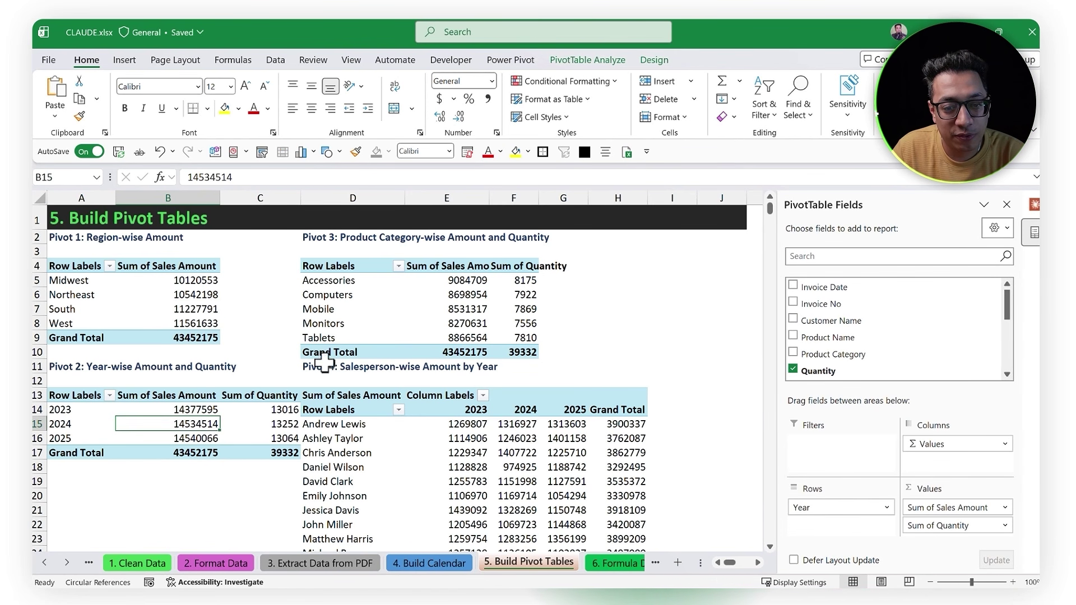
pyautogui.click(336, 323)
pyautogui.click(1034, 204)
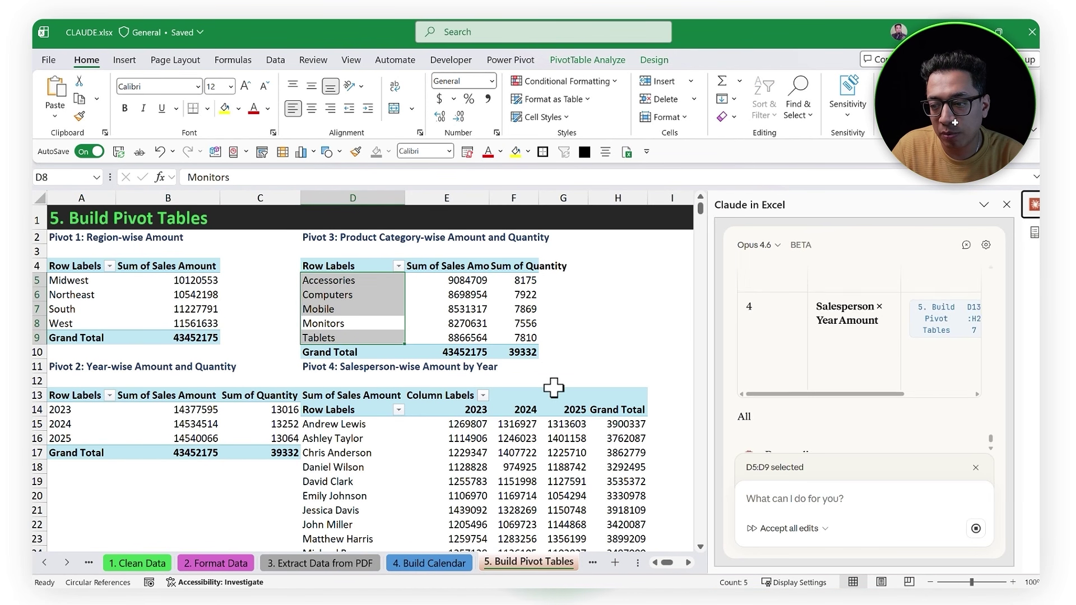
pyautogui.click(79, 237)
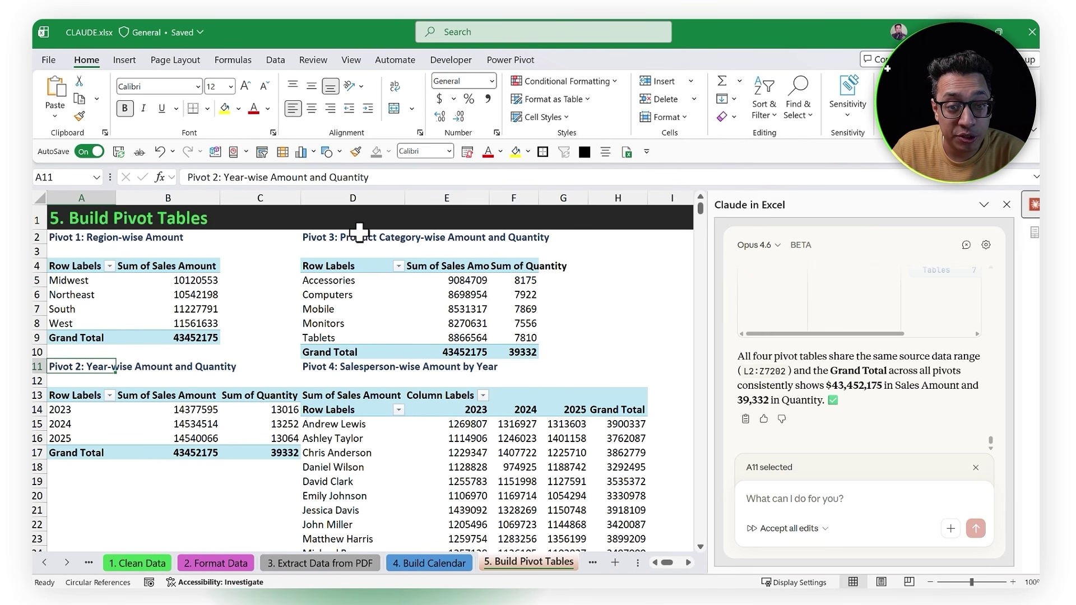
# Check the headings of the product category PivotTable and the salesperson by year PivotTable
pyautogui.click(339, 238)
pyautogui.click(336, 365)
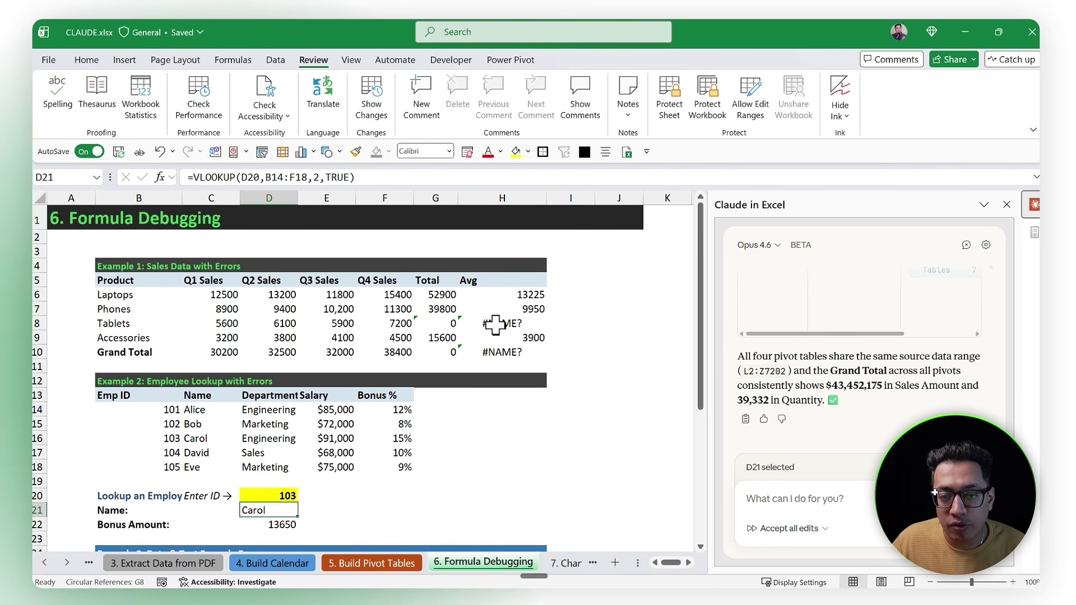
# Inspect the Tablets formulas in H8 and G8, and ask Claude to verify each formula and add readable comments specifying the error in faulty cells
pyautogui.click(496, 323)
pyautogui.click(442, 323)
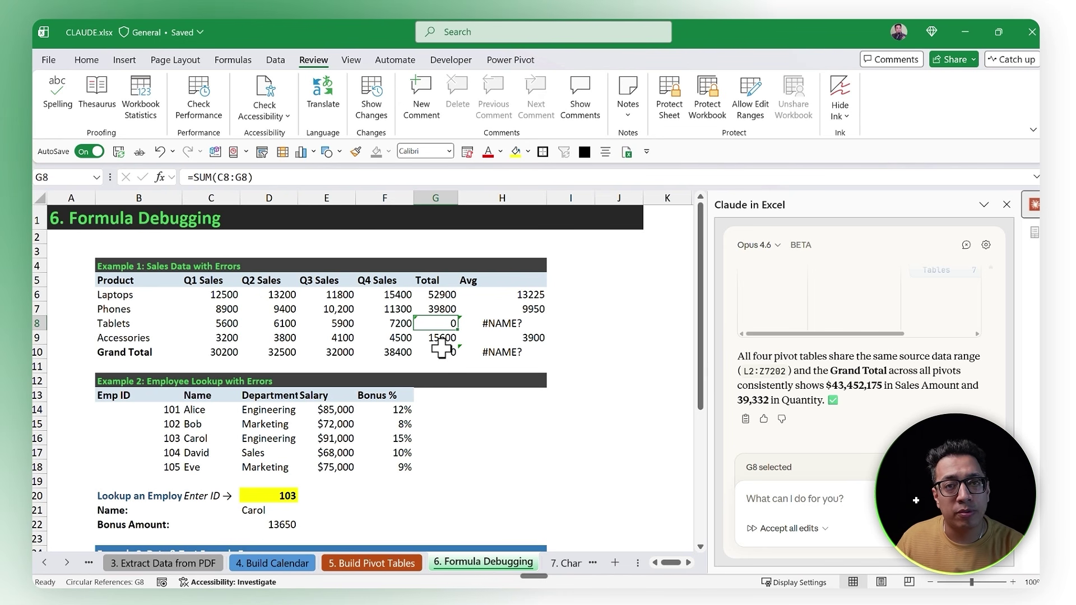
pyautogui.click(772, 497)
pyautogui.write('In this worksheet, a few formulas are not giving me the correct result, and I want you to verify each formula one by one and specify what kind of problem that I have with that formula. Make sure to add a comment to that cell where I have the formula and I have an error with the formula. Make sure to add the comment in that way so it can be readable when the comment pops out. Then, that means you need to use a long horizontal line to specify the error that we have for that particular formula.')
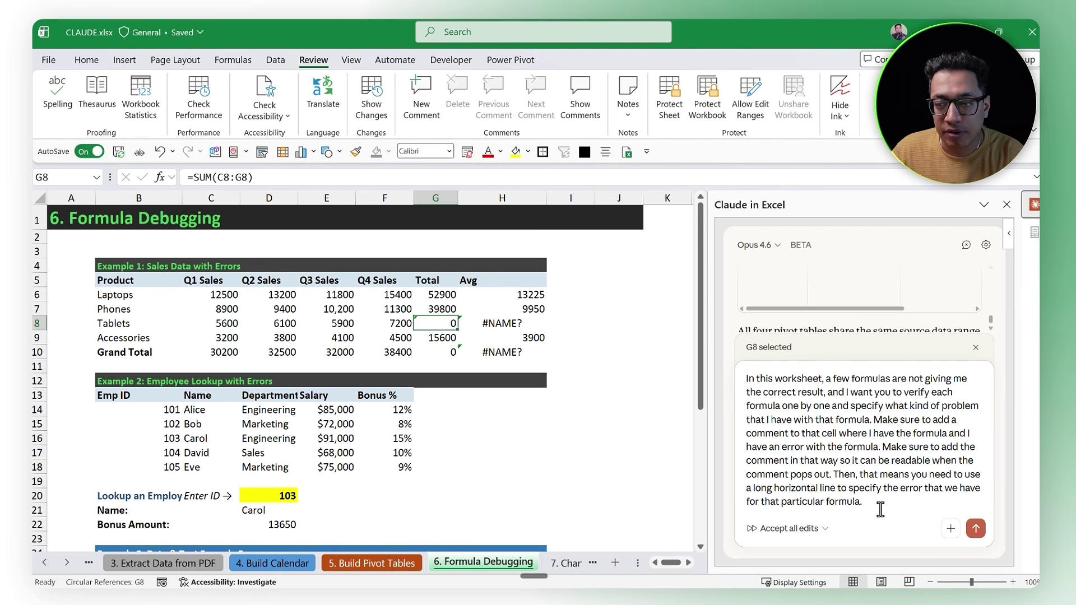
pyautogui.moveTo(880, 509); pyautogui.dragTo(746, 385)
pyautogui.click(975, 528)
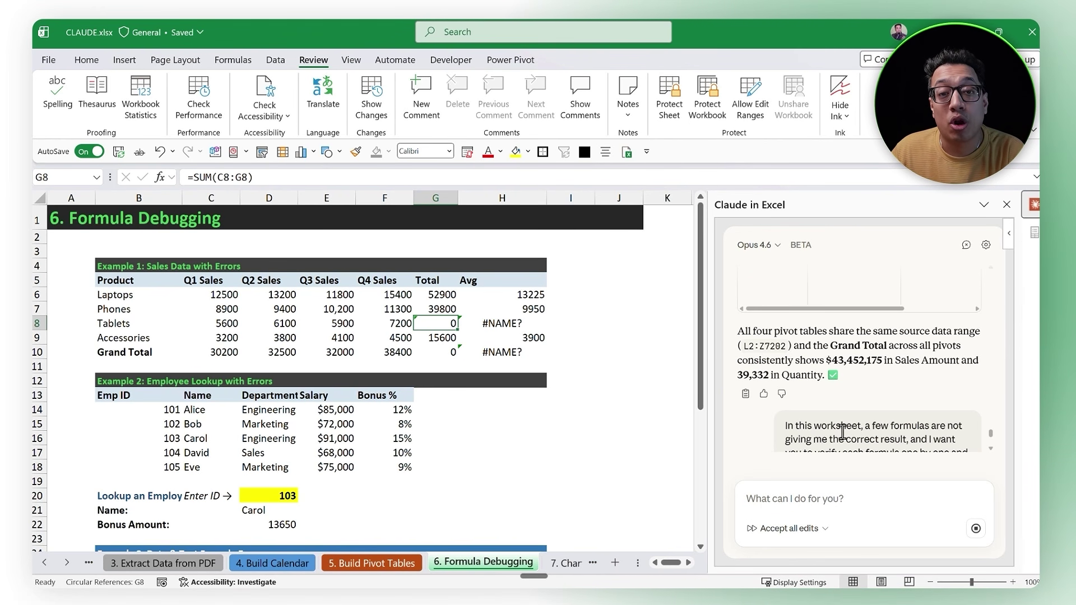
# Review the error comments Claude added to the formula cells in the employee lookup and sales data examples
pyautogui.scroll(-2, 557, 451)
pyautogui.click(279, 424)
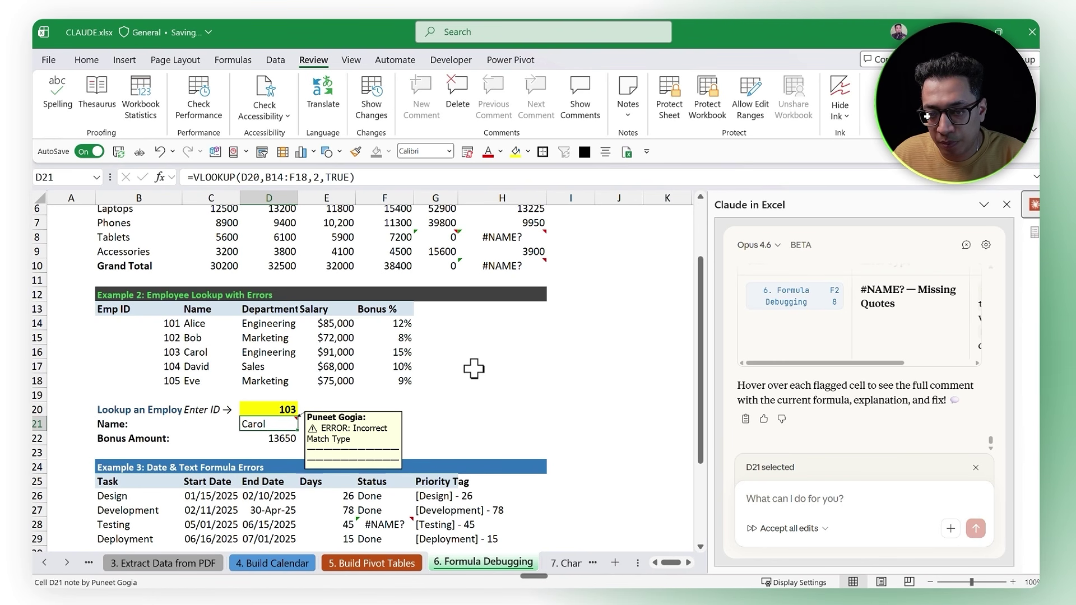
pyautogui.click(473, 367)
pyautogui.scroll(2, 465, 373)
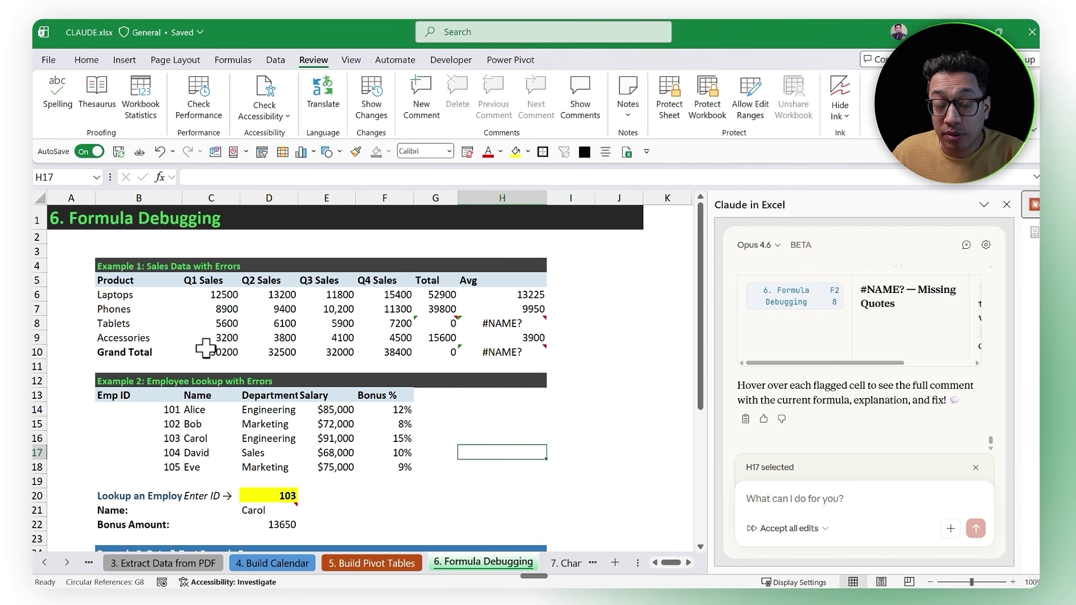
pyautogui.scroll(-1, 392, 342)
pyautogui.scroll(1, 448, 341)
pyautogui.click(430, 323)
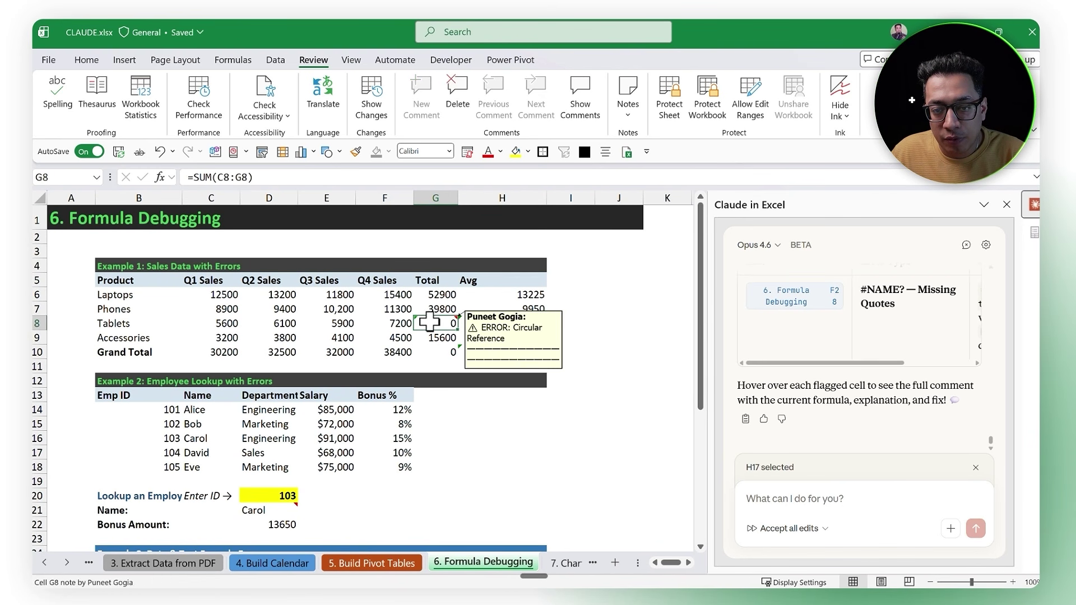
pyautogui.click(430, 353)
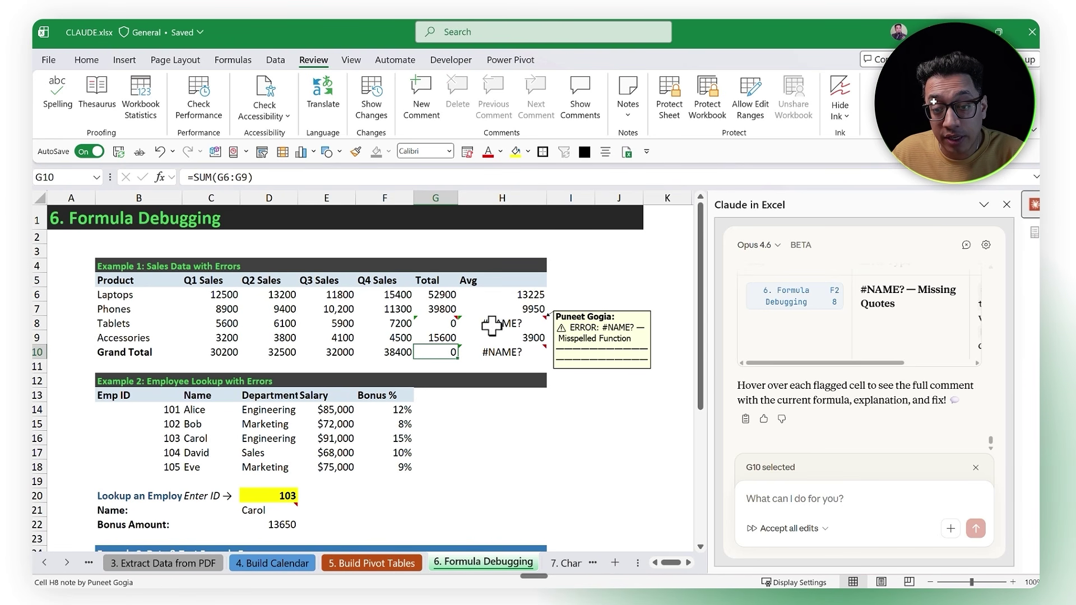
pyautogui.click(508, 325)
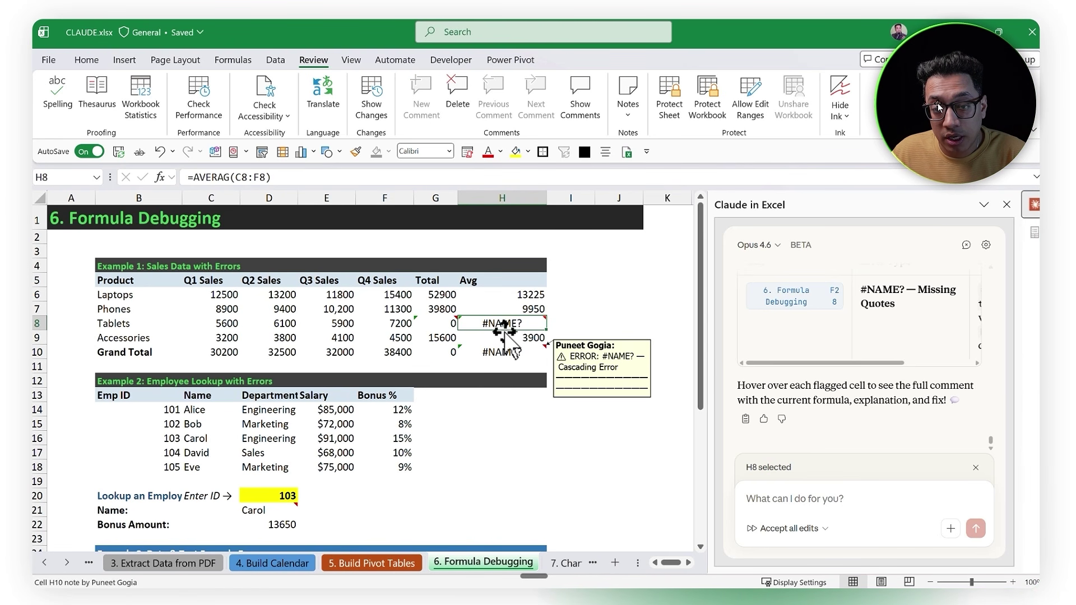
pyautogui.moveTo(538, 324)
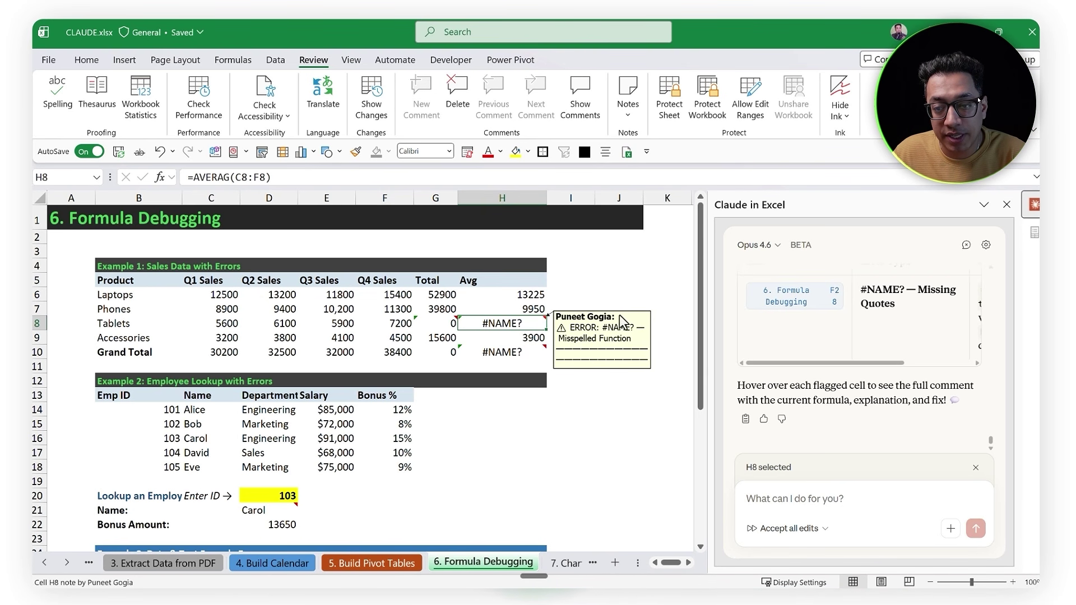
# Correct the misspelled function in cell H8 so the formula reads =AVERAGE(C8:F8)
pyautogui.doubleClick(503, 325)
pyautogui.moveTo(502, 328)
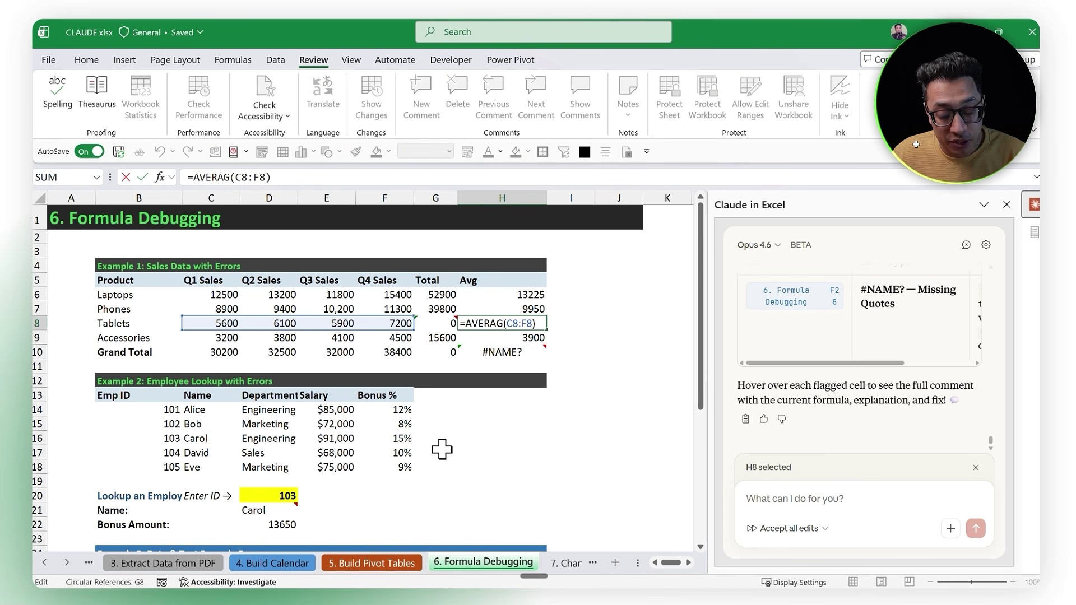
pyautogui.write('E')
pyautogui.hotkey('ctrl', 'Return')
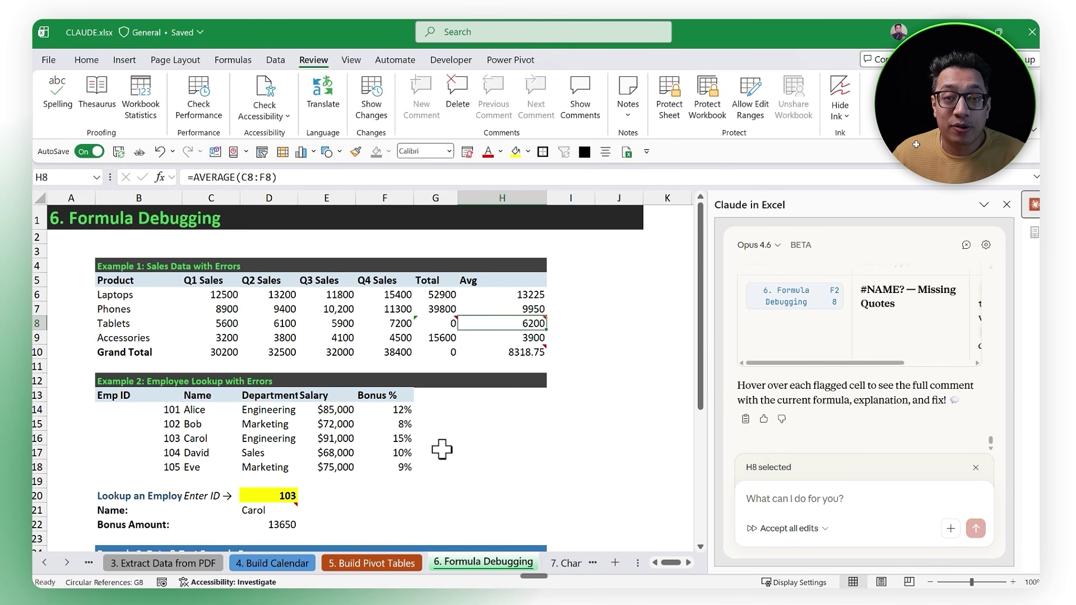
pyautogui.press('Down')
pyautogui.press('Down')
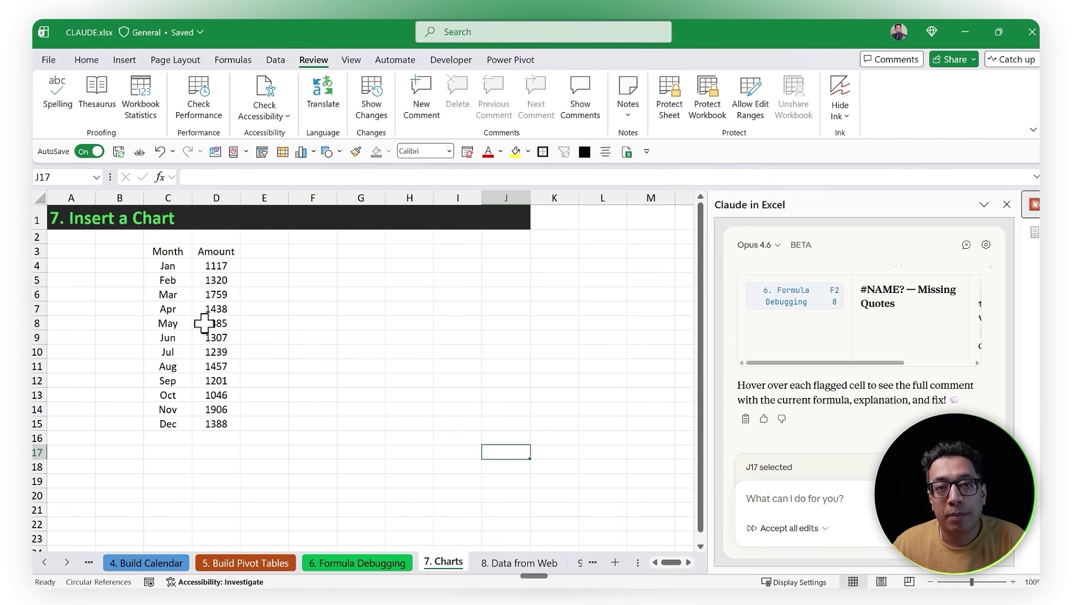
# Ask Claude for a blue line chart titled Month Wise Sales with black-outlined, white-filled circle markers, no gridlines, rounded corners and a show preset
pyautogui.click(779, 500)
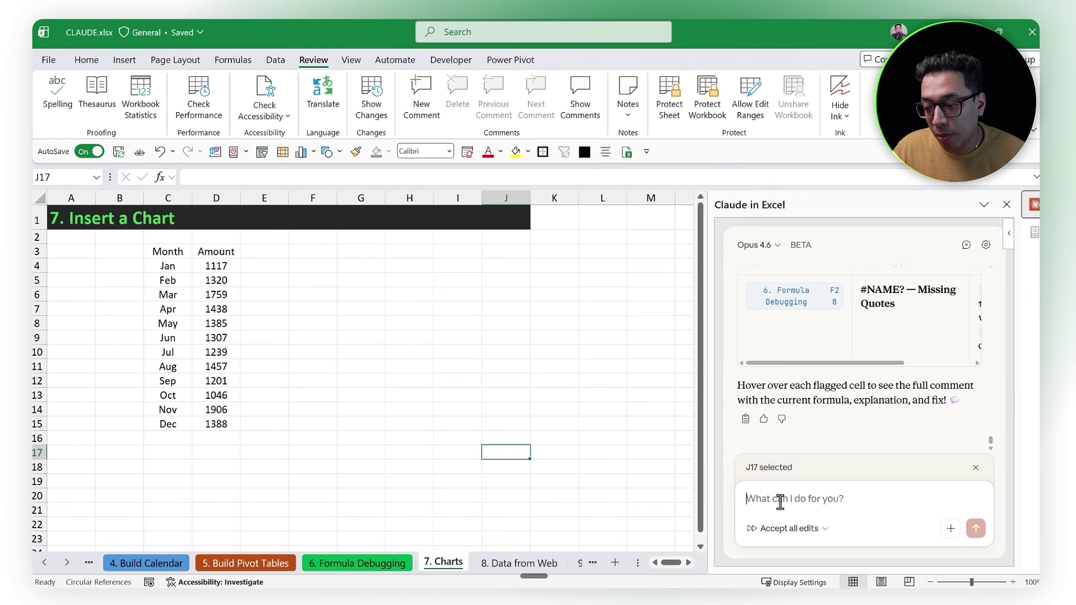
pyautogui.write('Insert a line chart with markers, blue line and circle markers. Chart title: Month Wise Sales. Markers: Black Outline Markers with White Fill No Gridlines, round the corners, and add a show preset.')
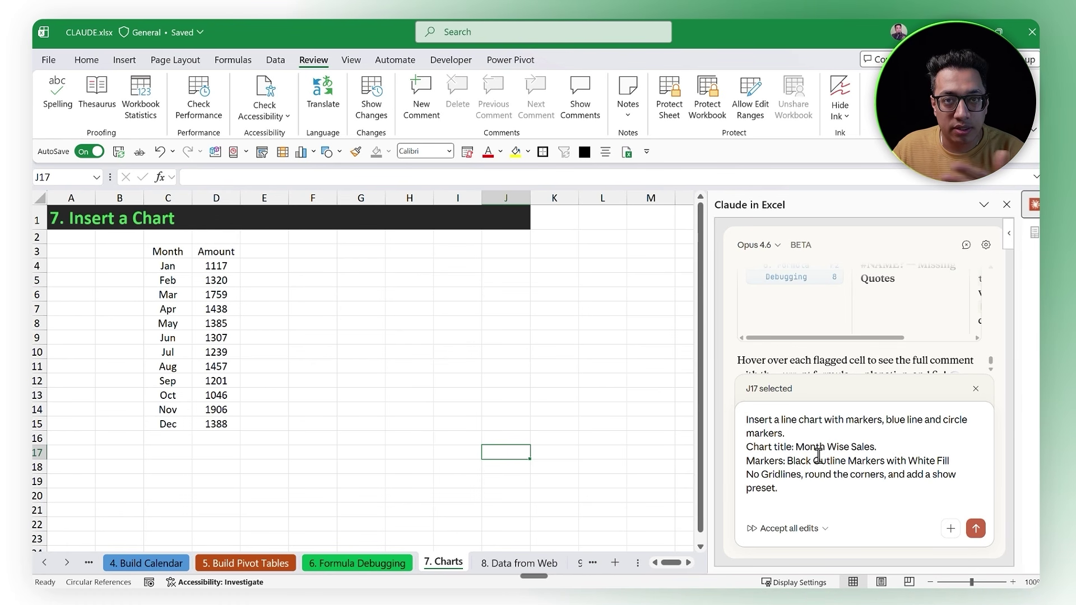
pyautogui.click(815, 434)
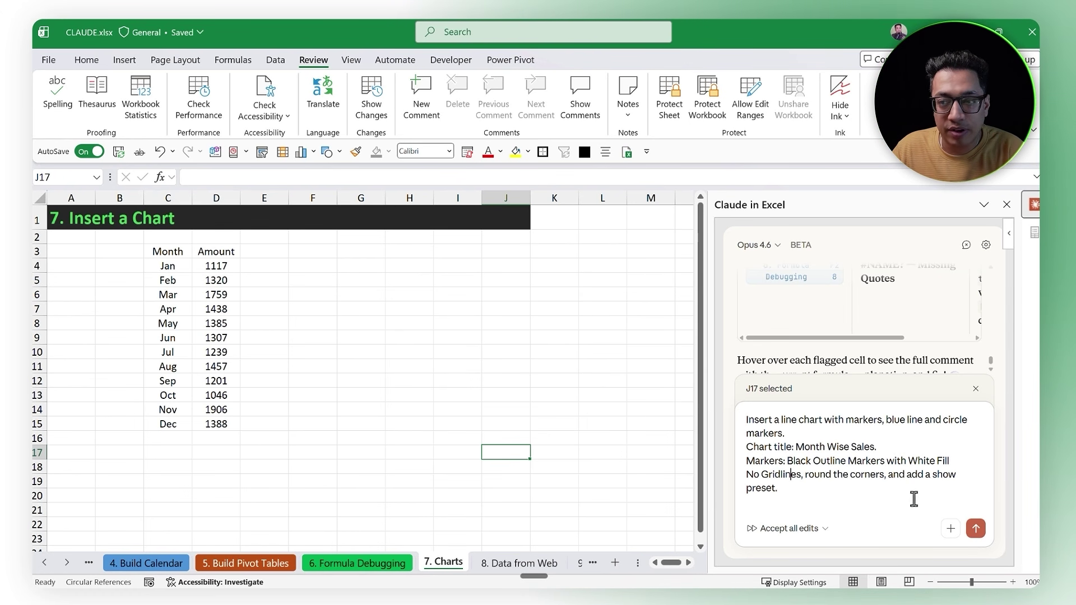
pyautogui.click(976, 529)
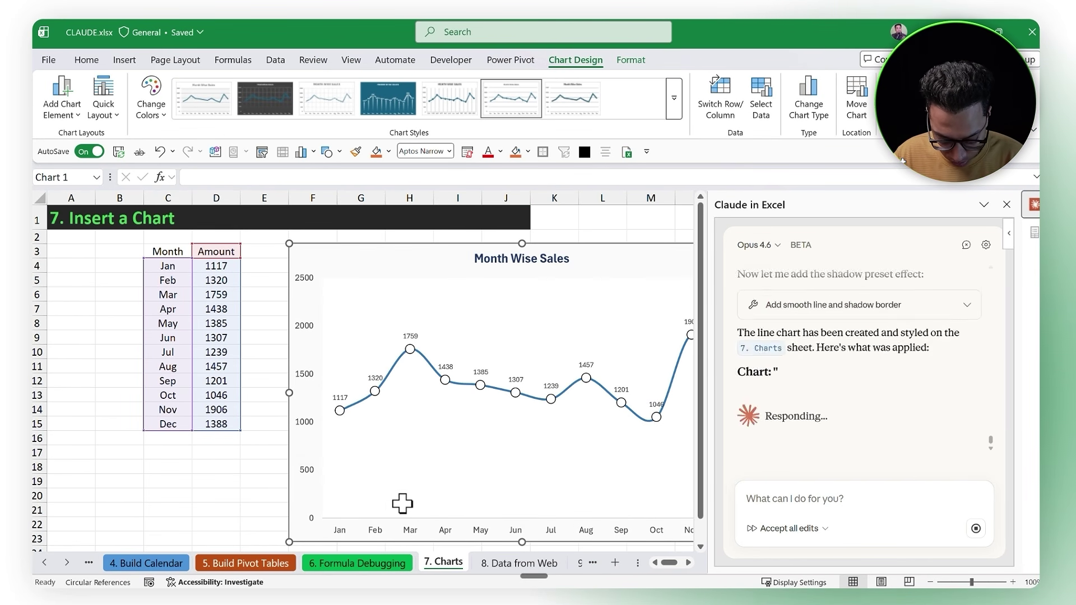
# Move the Month Wise Sales chart over the data to start near cell B2, and resize it wider and shorter to end around L21
pyautogui.moveTo(454, 245); pyautogui.dragTo(280, 240)
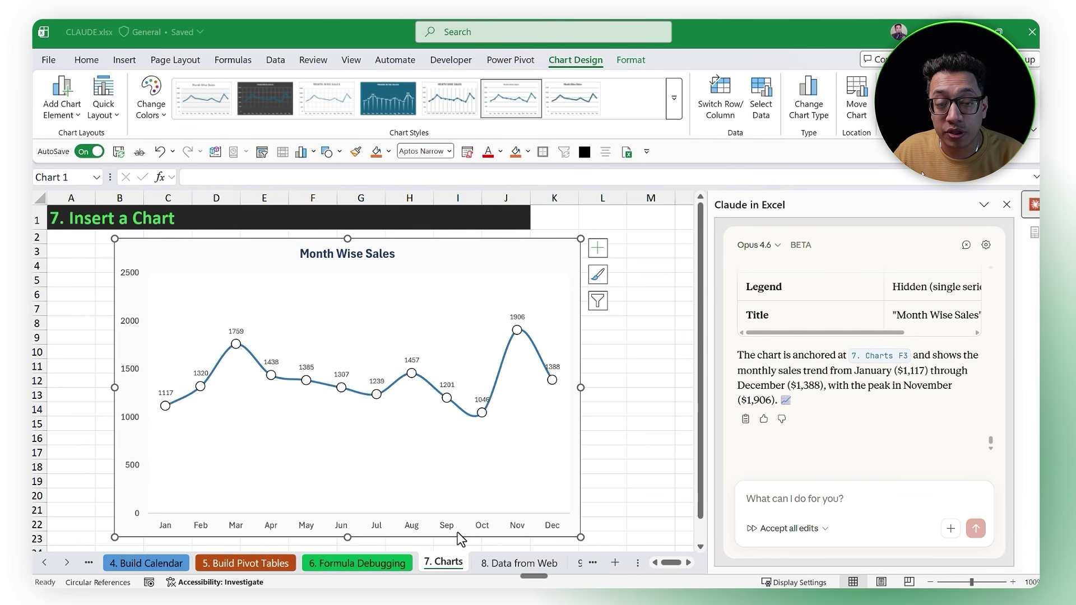
pyautogui.moveTo(580, 536); pyautogui.dragTo(626, 515)
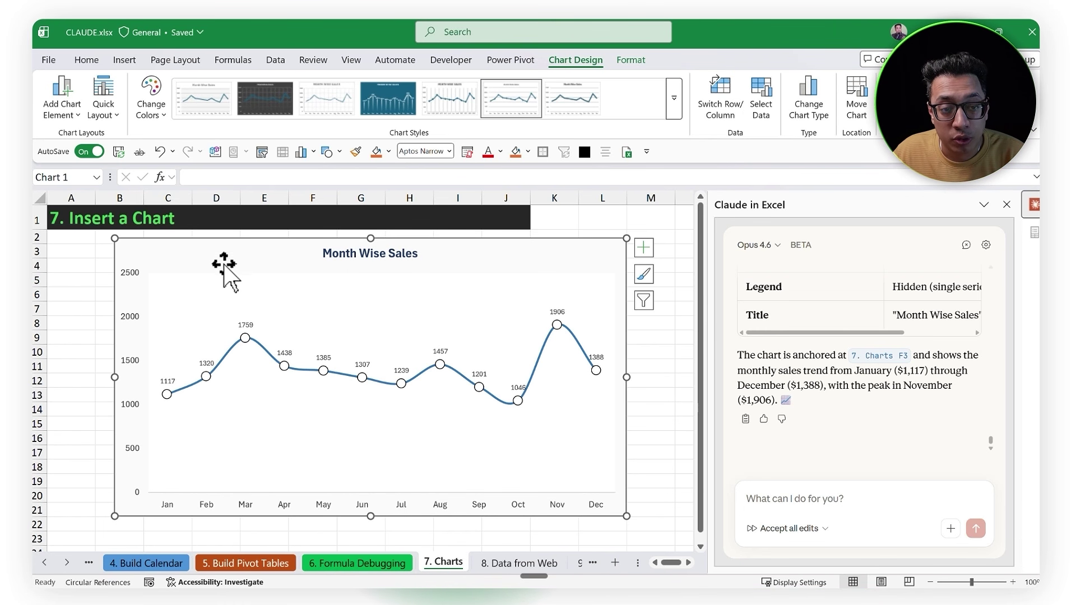
pyautogui.click(211, 304)
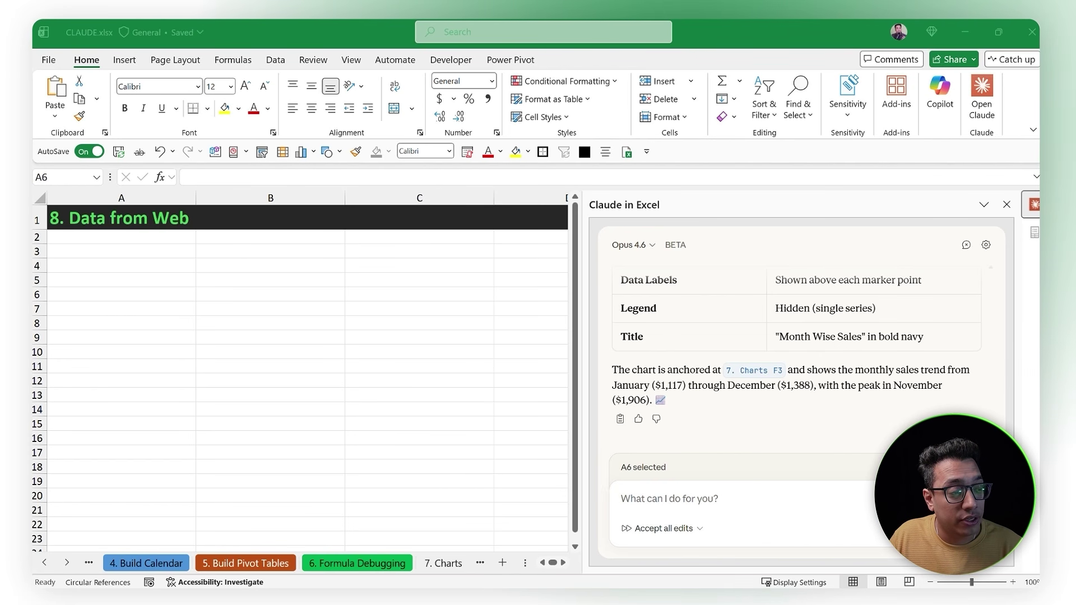
# Ask Claude for a web table of the top 10 comics of all time with copies sold and year launched, and narrow its pane
pyautogui.click(630, 498)
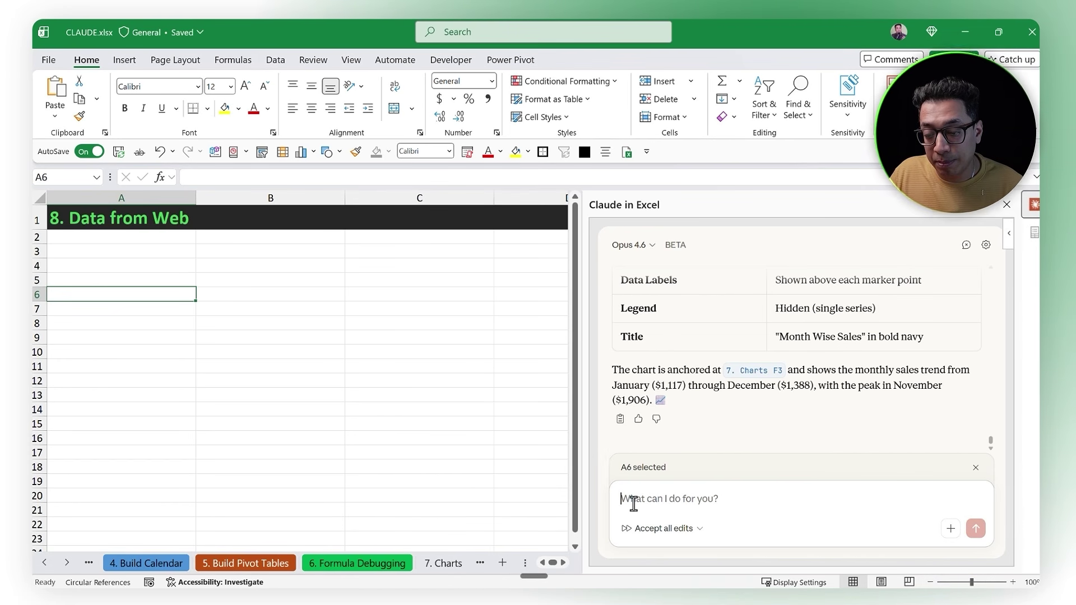
pyautogui.write('Give a table from the web for top 10 comics all time along with copies sold and year launched.')
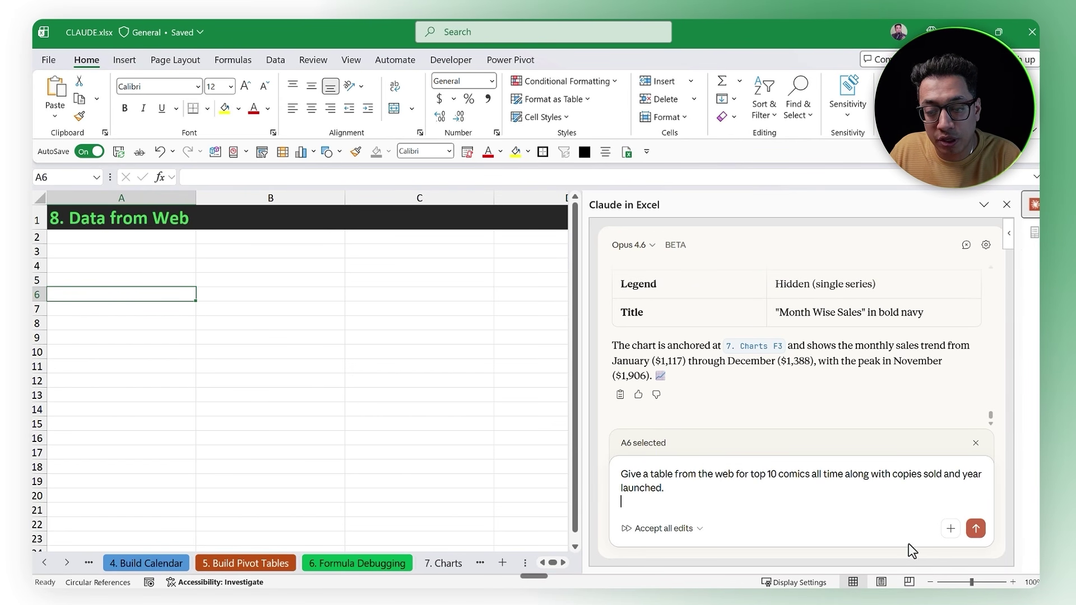
pyautogui.click(975, 529)
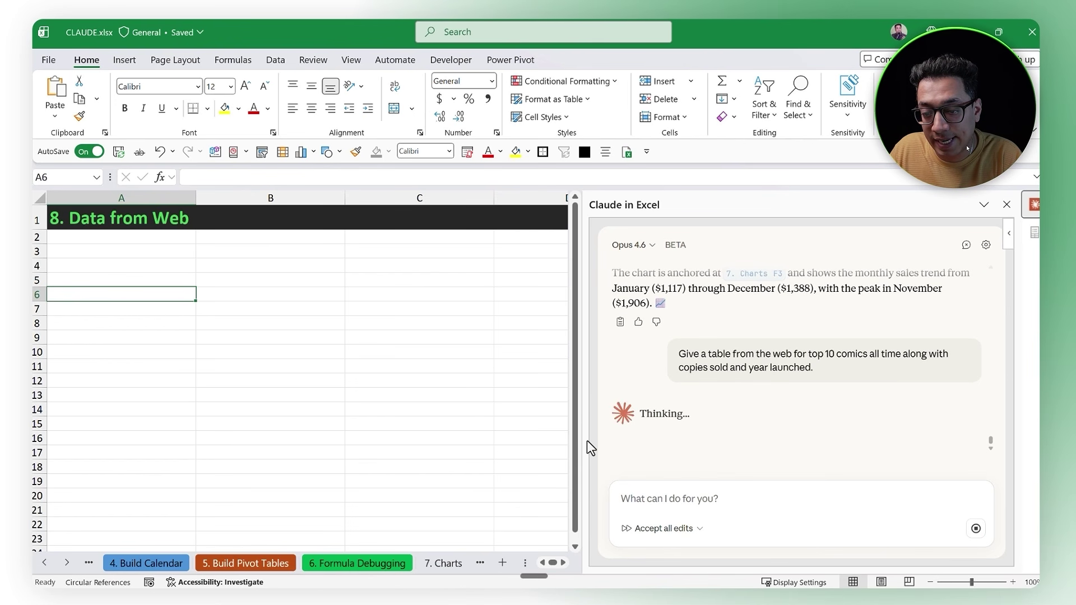
pyautogui.moveTo(584, 439); pyautogui.dragTo(742, 437)
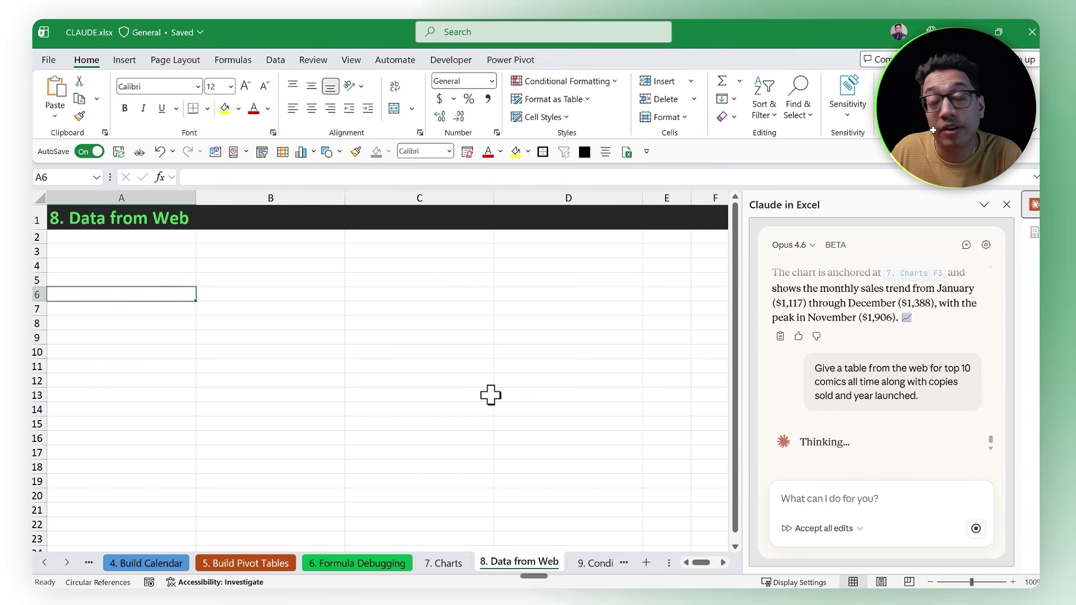
pyautogui.moveTo(748, 436); pyautogui.dragTo(665, 437)
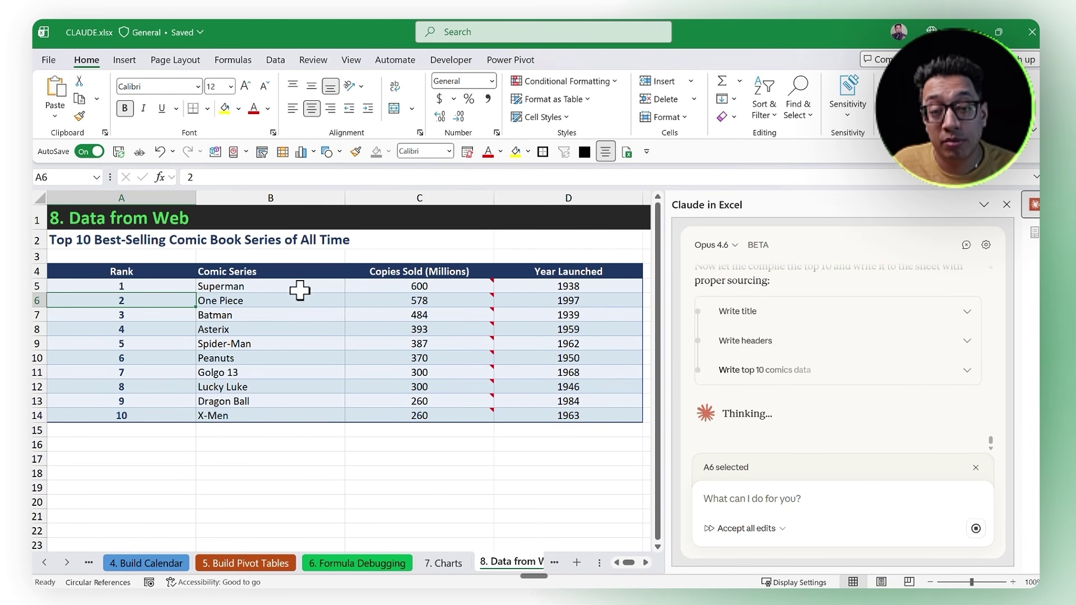
# Examine the comic series, copies sold and year launched columns of the comics table
pyautogui.click(235, 273)
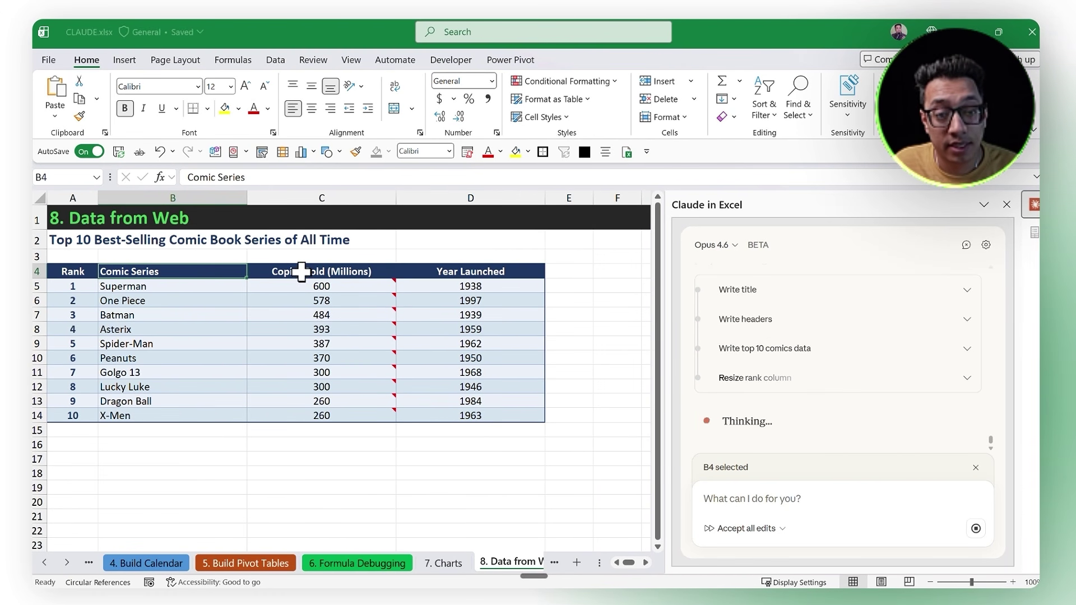
pyautogui.click(309, 269)
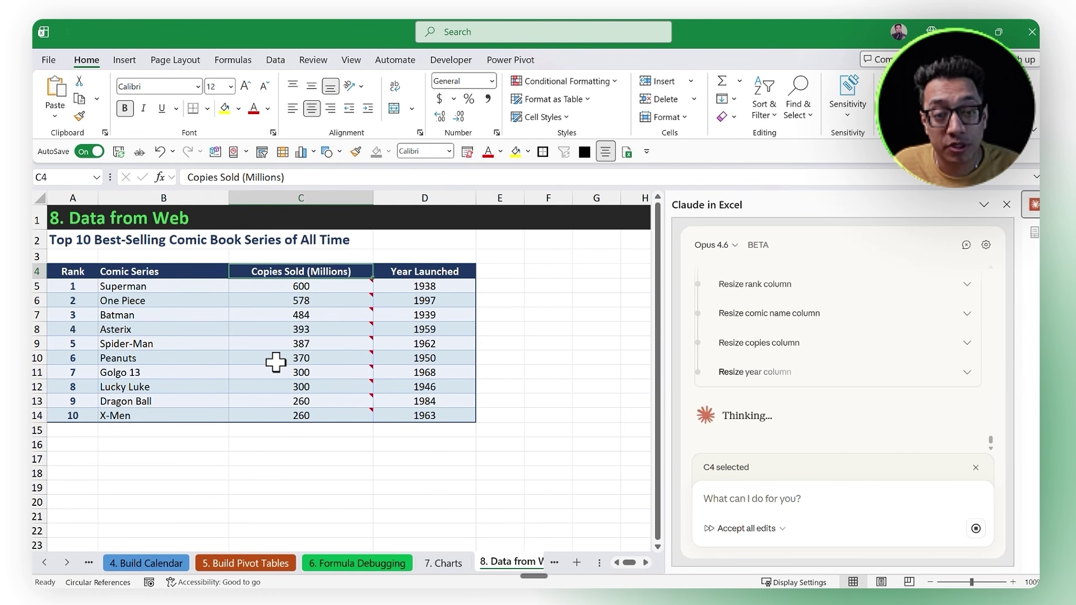
pyautogui.click(417, 270)
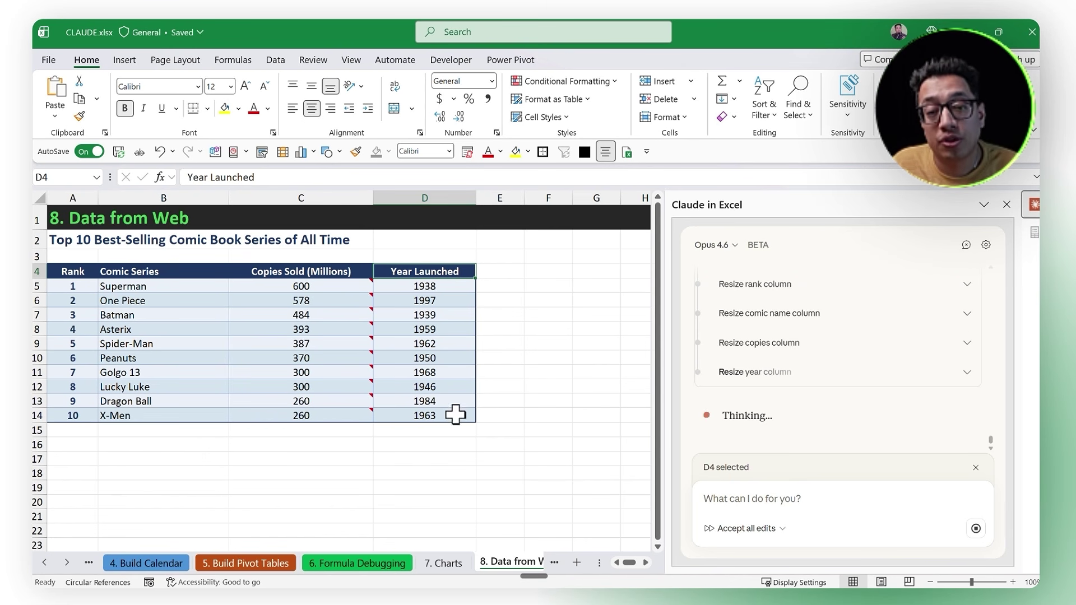
pyautogui.click(439, 434)
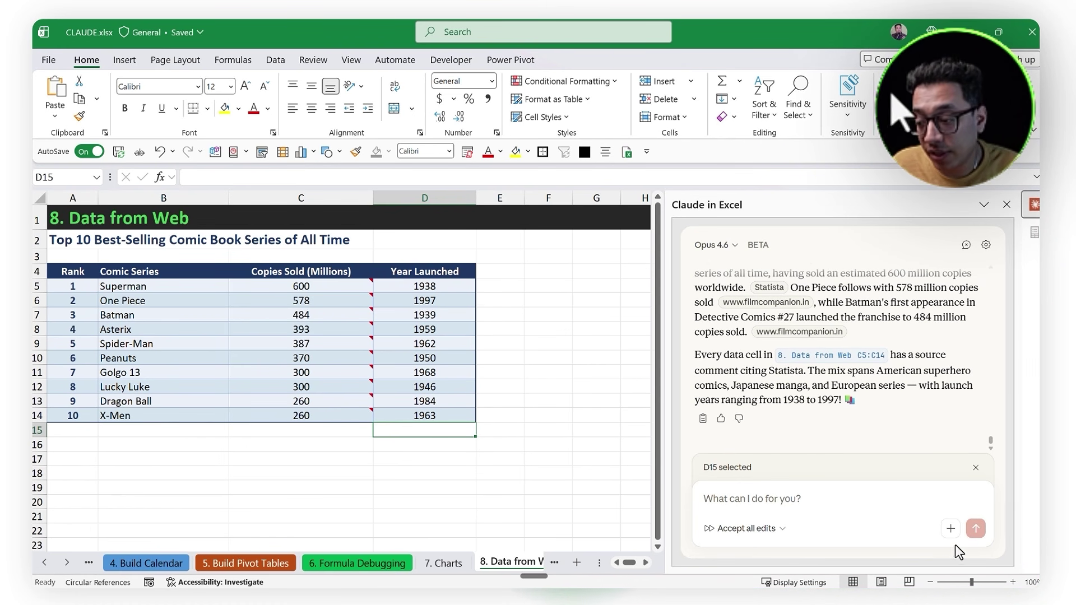
pyautogui.click(950, 529)
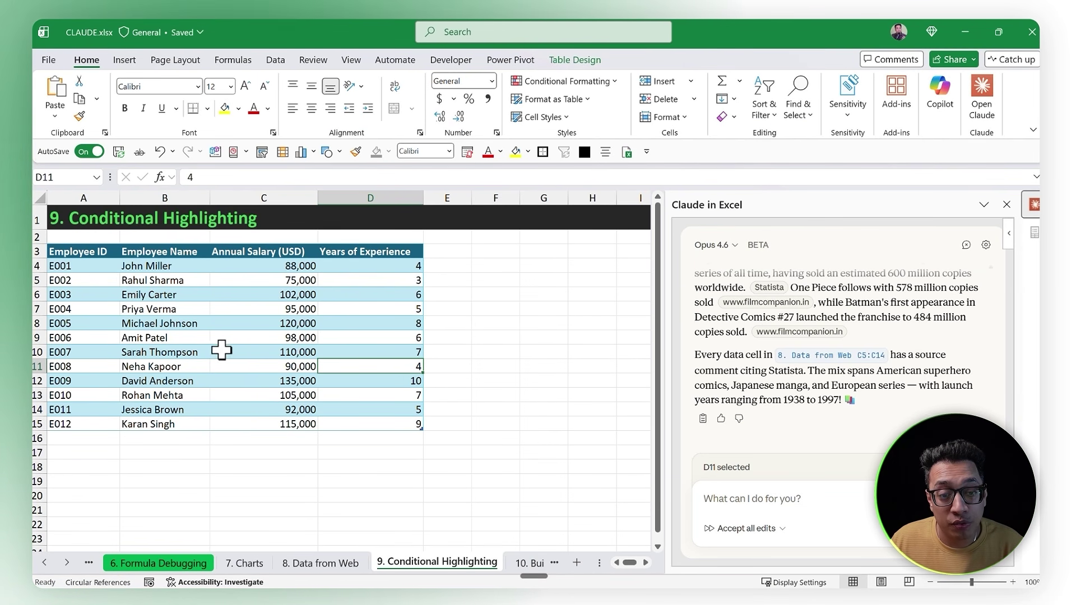
# Select A4:D15, ask Claude to conditionally highlight rows with salary above $100,000 and experience below 8 years, and widen its pane
pyautogui.click(259, 352)
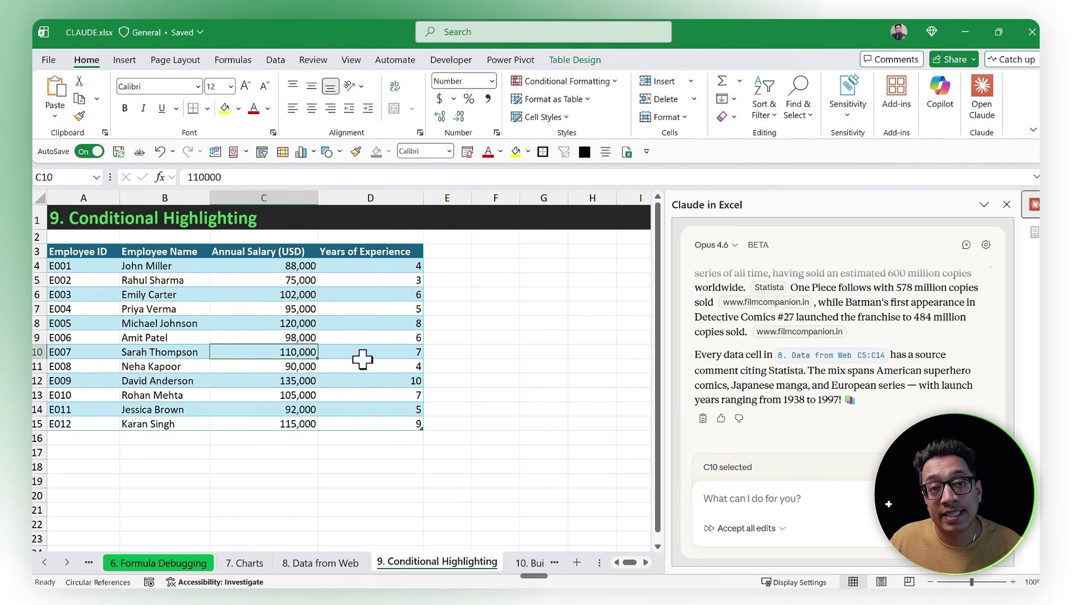
pyautogui.moveTo(400, 431); pyautogui.dragTo(84, 265)
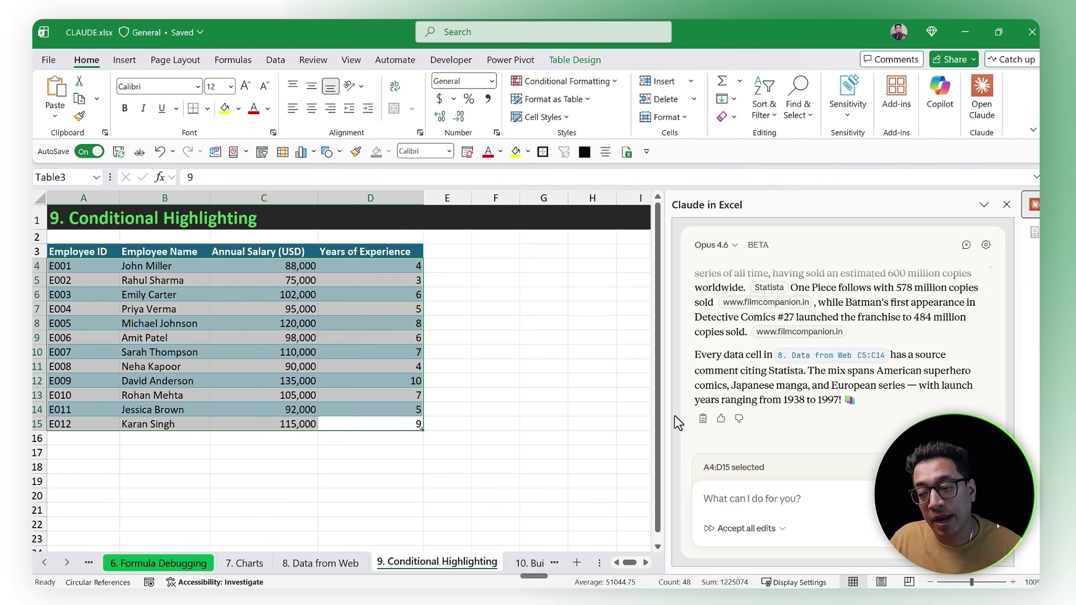
pyautogui.click(746, 499)
pyautogui.write('I want to apply conditional formatting to this table to highlight every row where the annual salary of the employee is above $100,000 and the years of experience are below 8. These are the two conditions we need to use when applying the conditional formatting.')
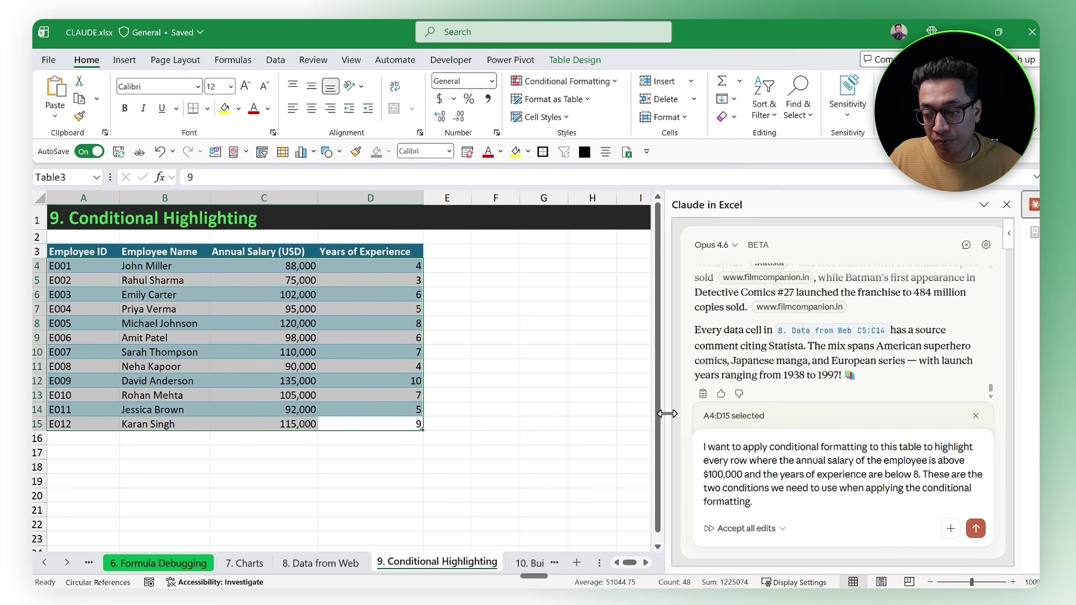
pyautogui.moveTo(665, 411); pyautogui.dragTo(560, 411)
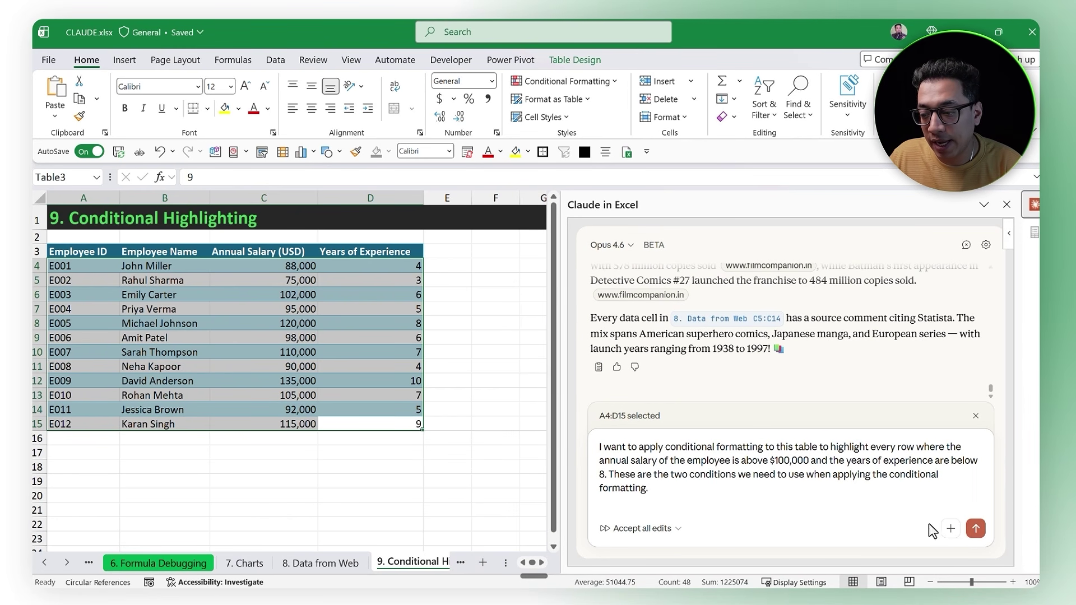
pyautogui.click(975, 528)
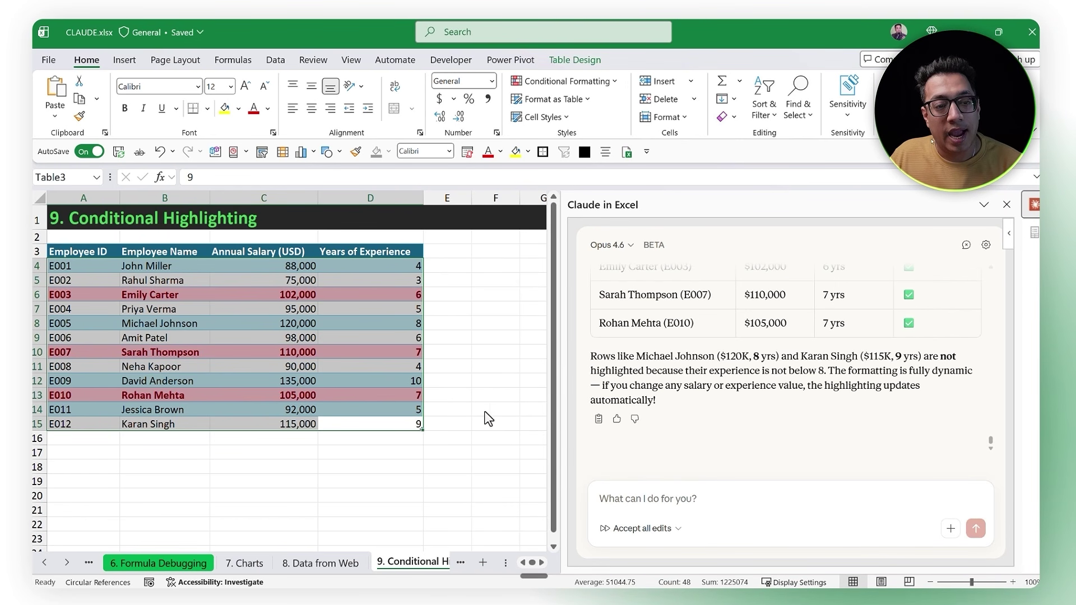
# Examine the conditionally highlighted rows A4:D15, checking the annual salary and years of experience in row 6
pyautogui.click(388, 437)
pyautogui.moveTo(392, 424); pyautogui.dragTo(80, 263)
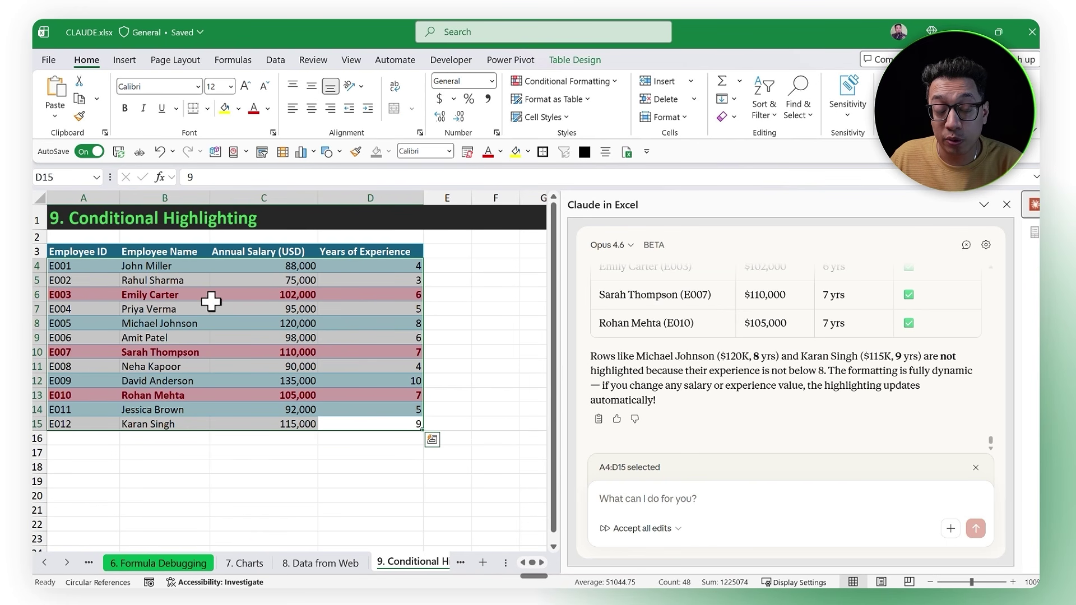
pyautogui.click(293, 292)
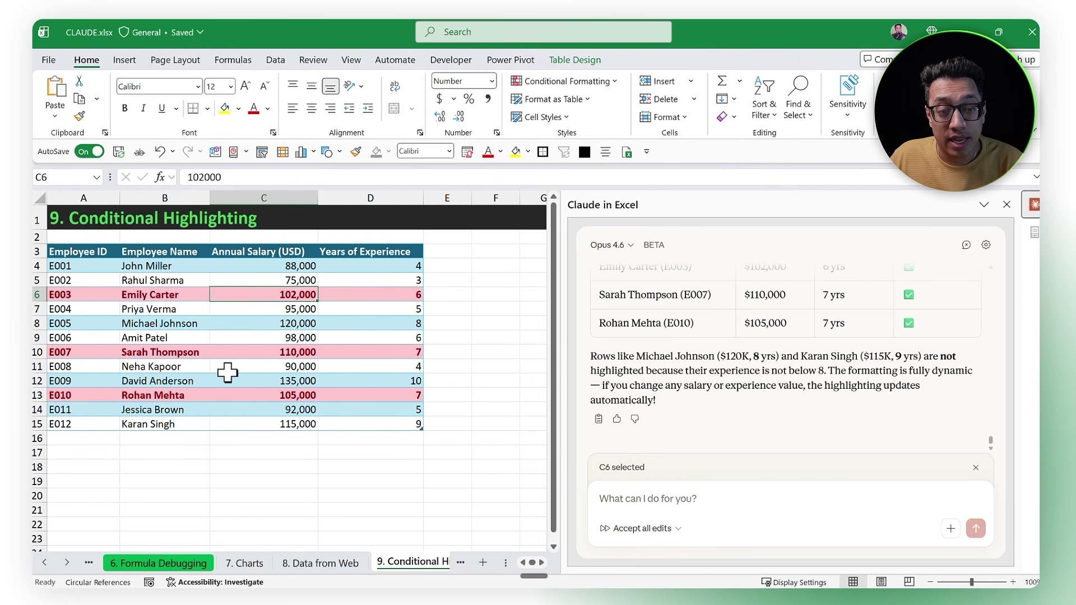
pyautogui.click(392, 293)
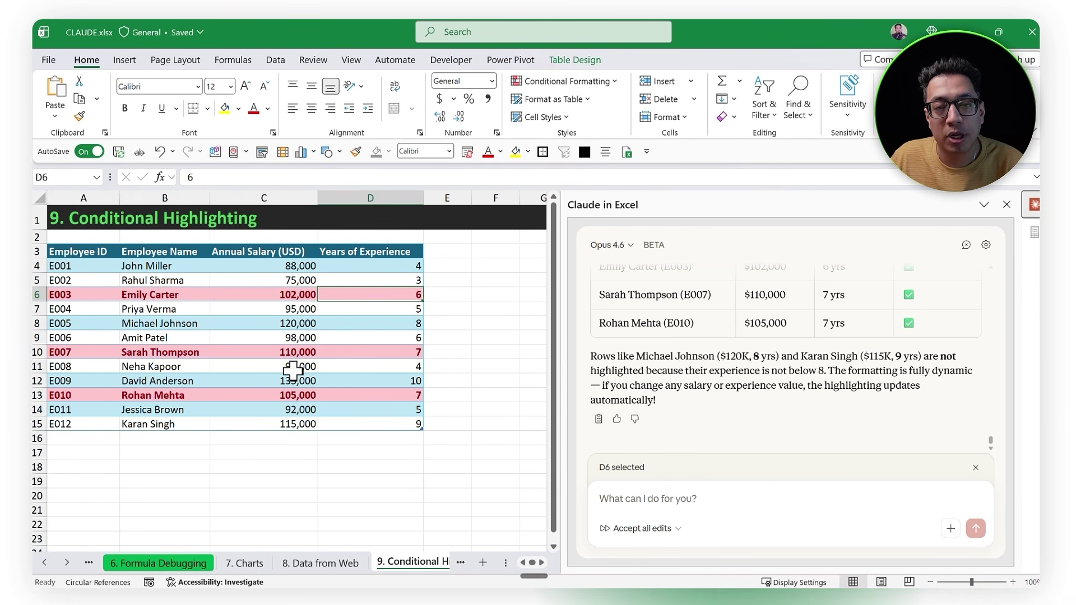
pyautogui.click(356, 349)
# Inspect the formula behind the conditional formatting rule on A4:D15, and leave the rule editor without changes
pyautogui.moveTo(64, 266); pyautogui.dragTo(392, 423)
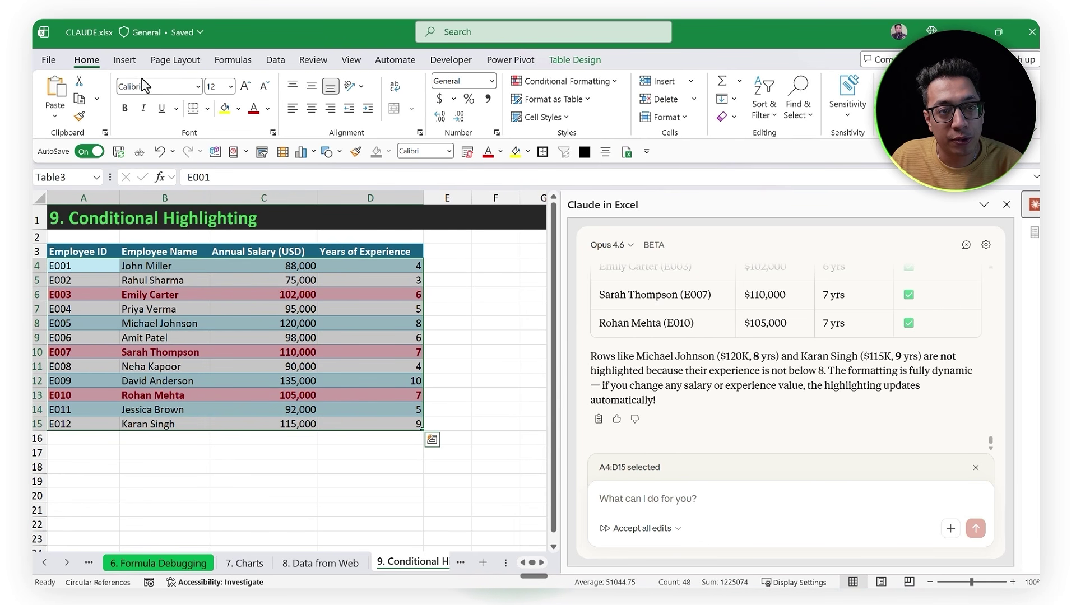
pyautogui.click(591, 86)
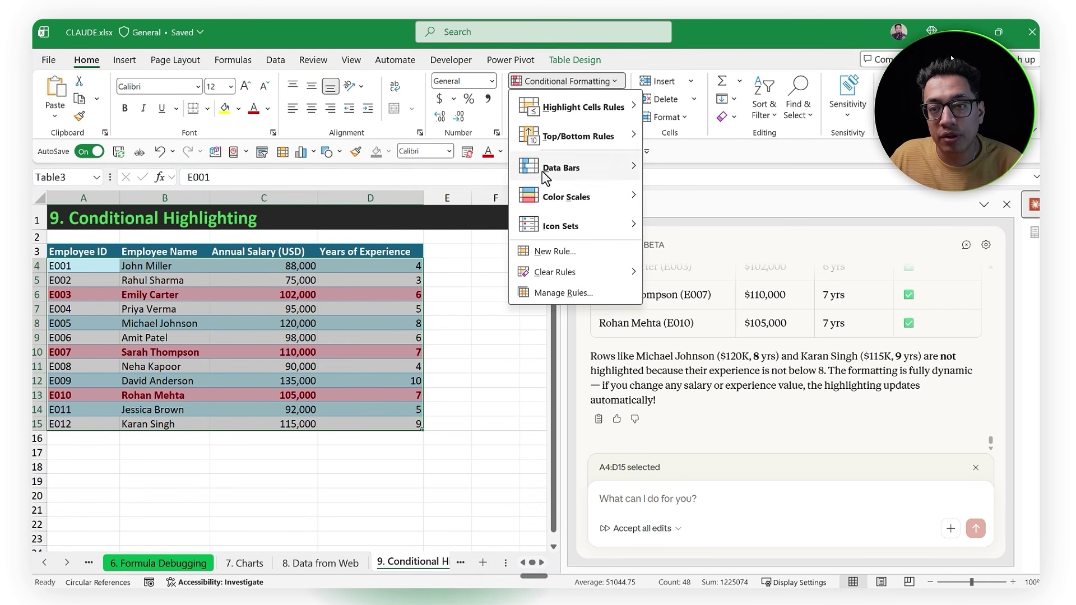
pyautogui.click(538, 298)
pyautogui.doubleClick(427, 362)
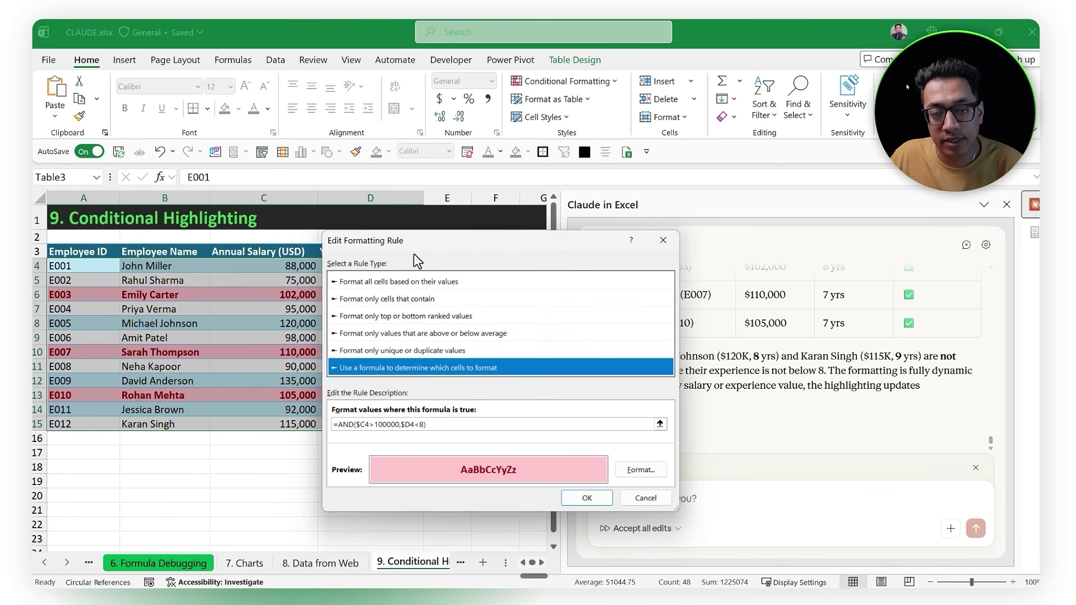
pyautogui.moveTo(418, 395); pyautogui.dragTo(350, 396)
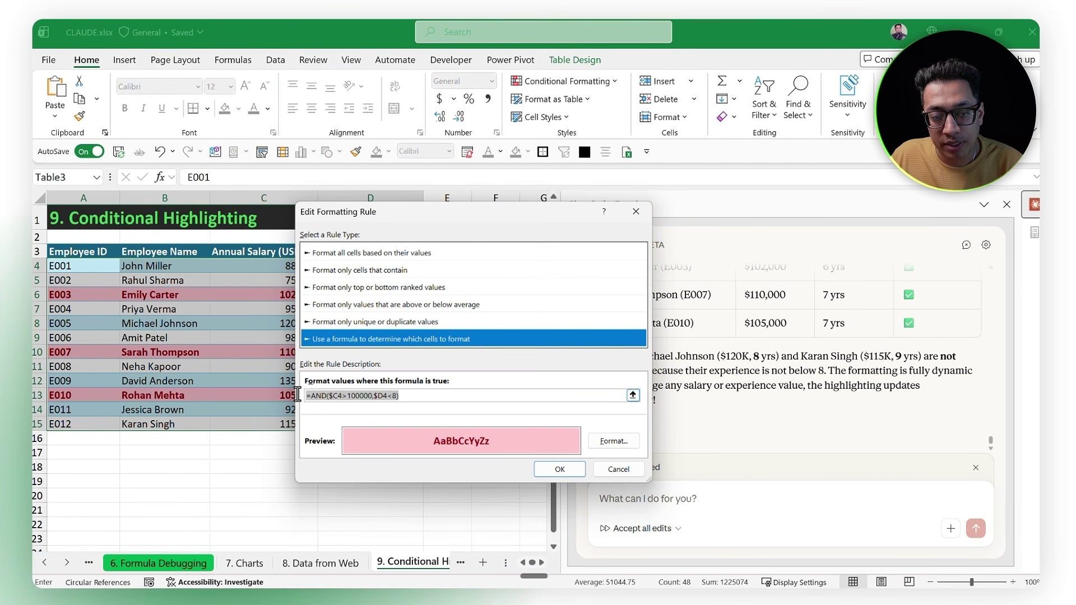
pyautogui.click(412, 396)
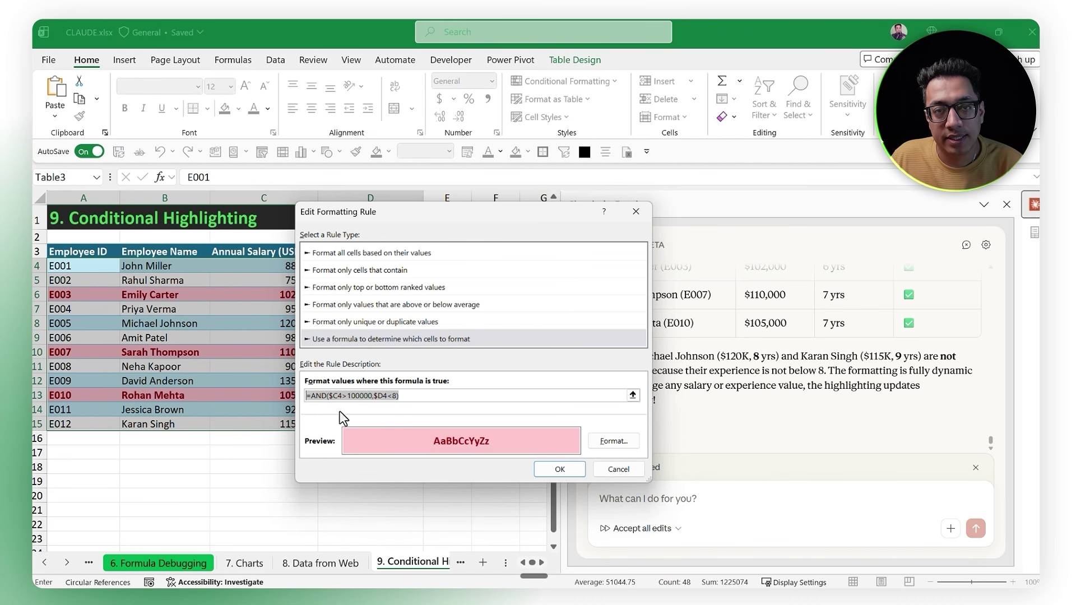
pyautogui.click(628, 474)
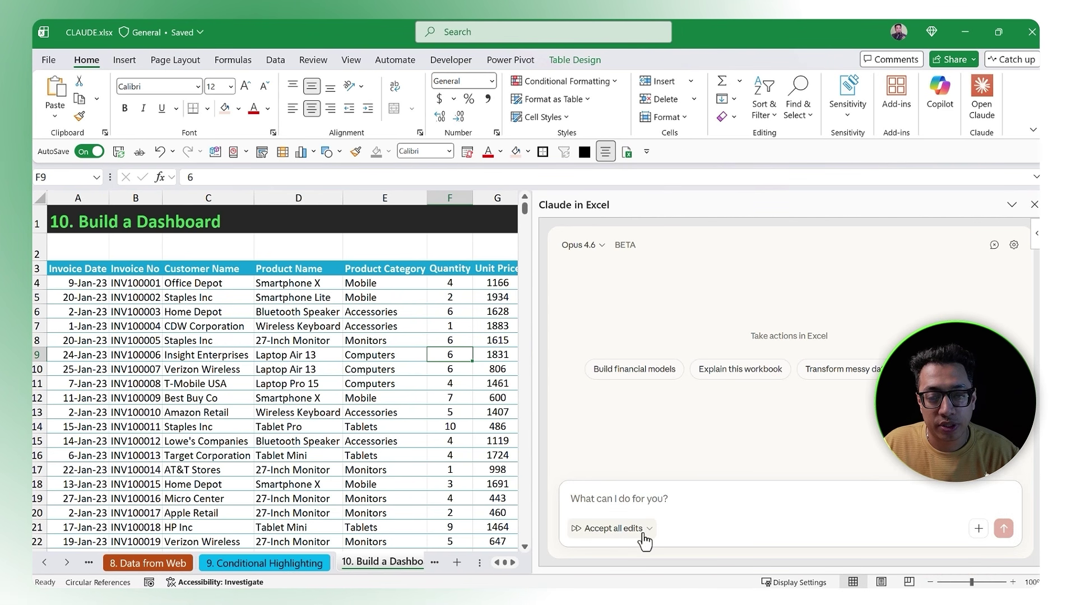
# Ask Claude for a dashboard with KPI cards across B:J, a "Sales by Region" column chart and a "Monthly Quantity Trend" line chart, both 280pt high
pyautogui.click(638, 498)
pyautogui.hotkey('ctrl', 'v')
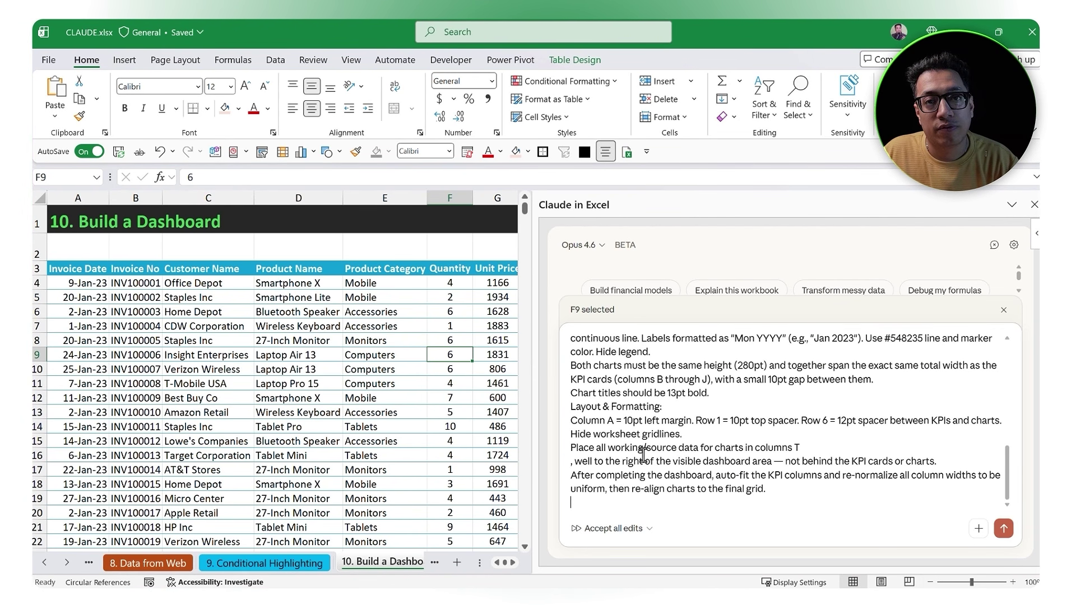
pyautogui.scroll(5, 650, 443)
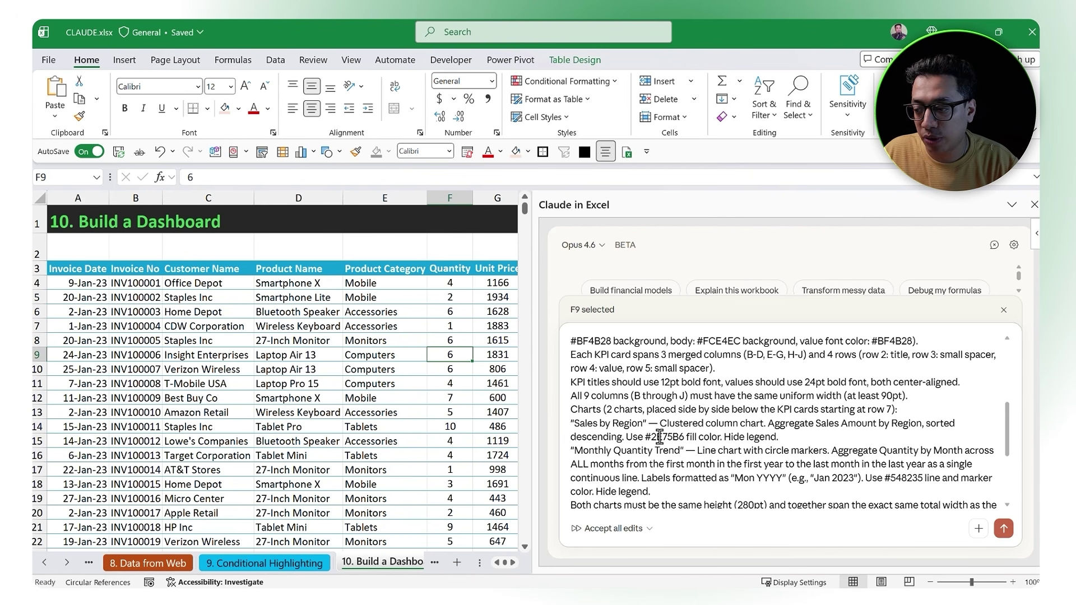
pyautogui.scroll(5, 659, 436)
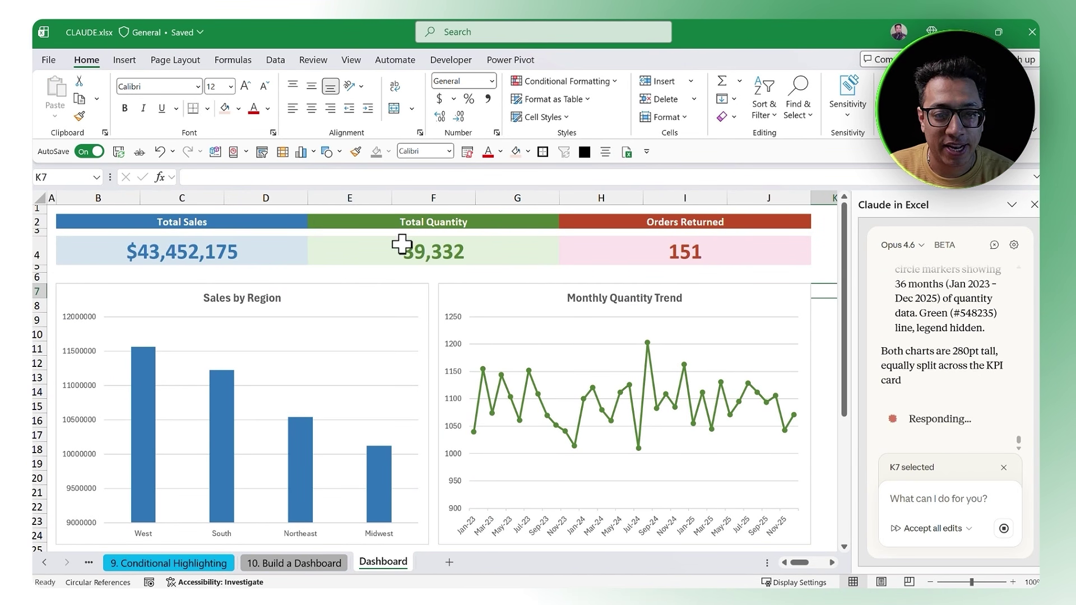
# Examine the Total Sales, Total Quantity and Orders Returned cards on the Dashboard sheet
pyautogui.click(216, 248)
pyautogui.click(442, 258)
pyautogui.click(667, 257)
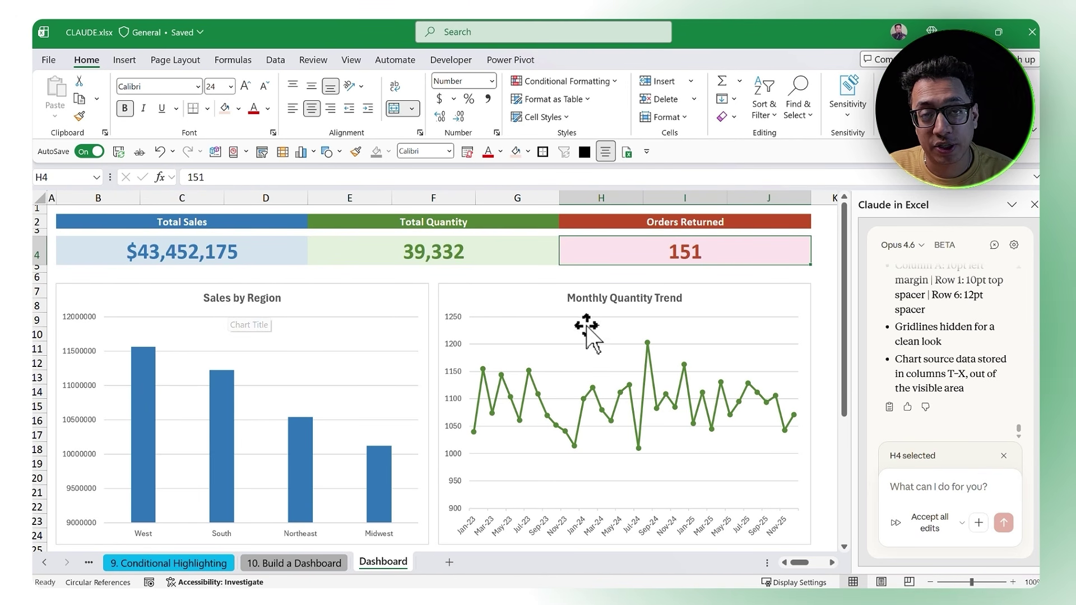
pyautogui.moveTo(805, 567); pyautogui.dragTo(810, 568)
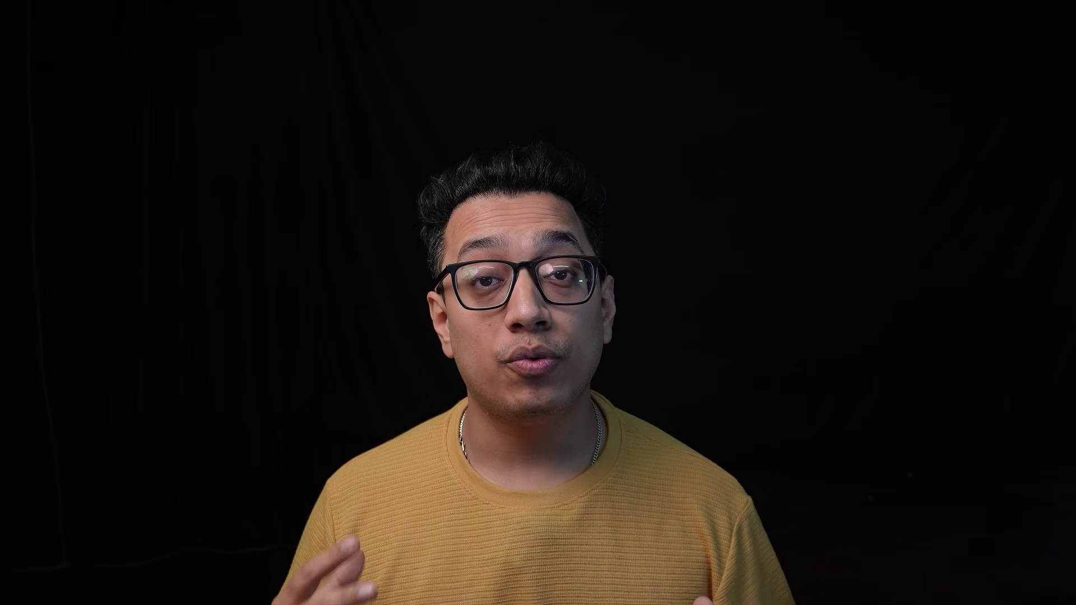